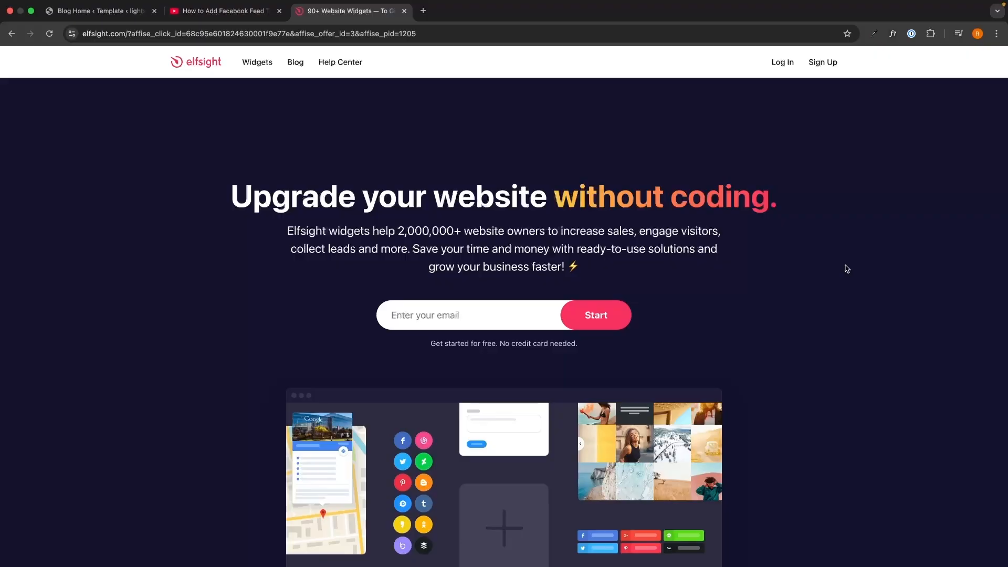
View the Elfsight sign-up link in the YouTube video's description and return to the Elfsight homepage.
key(ctrl+shift+Tab)
drag(34, 193, 450, 333)
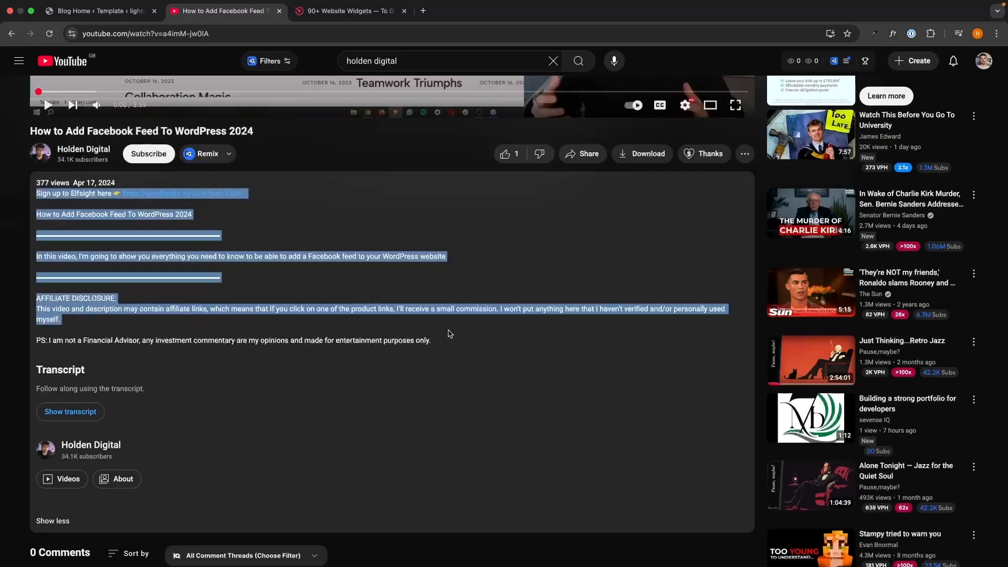
click(449, 334)
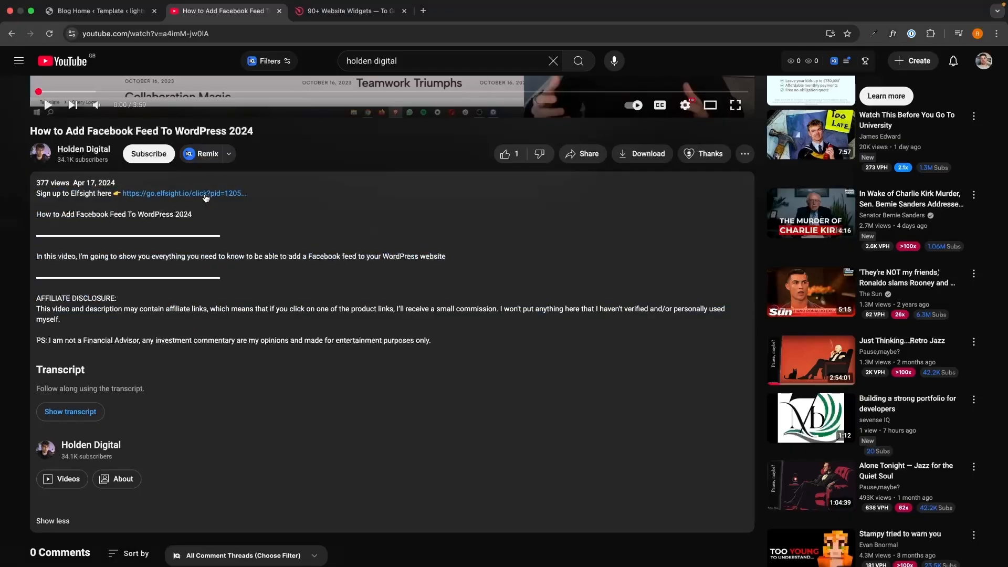
key(ctrl+Tab)
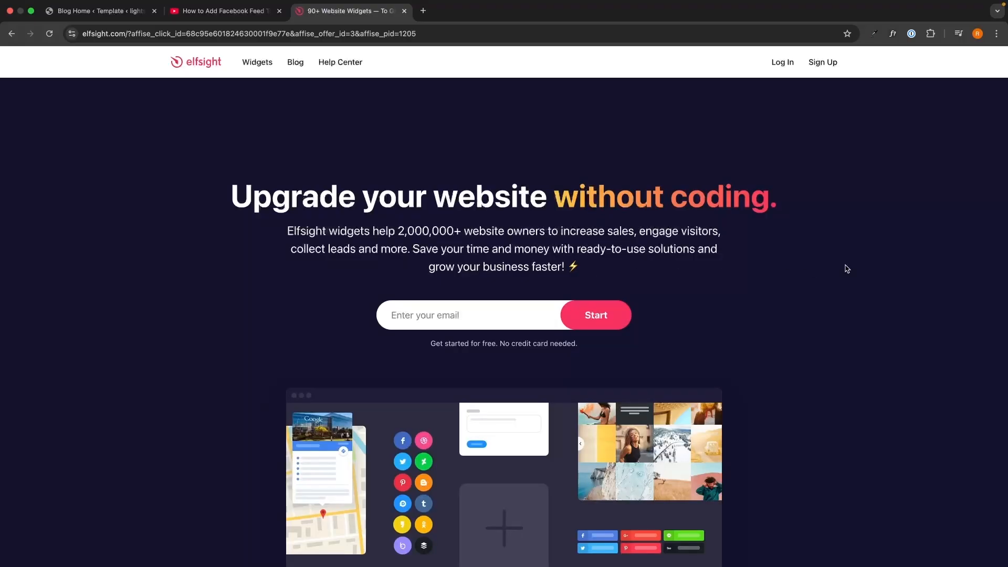
Create an Elfsight account by entering the e-mail address and the account password.
click(524, 313)
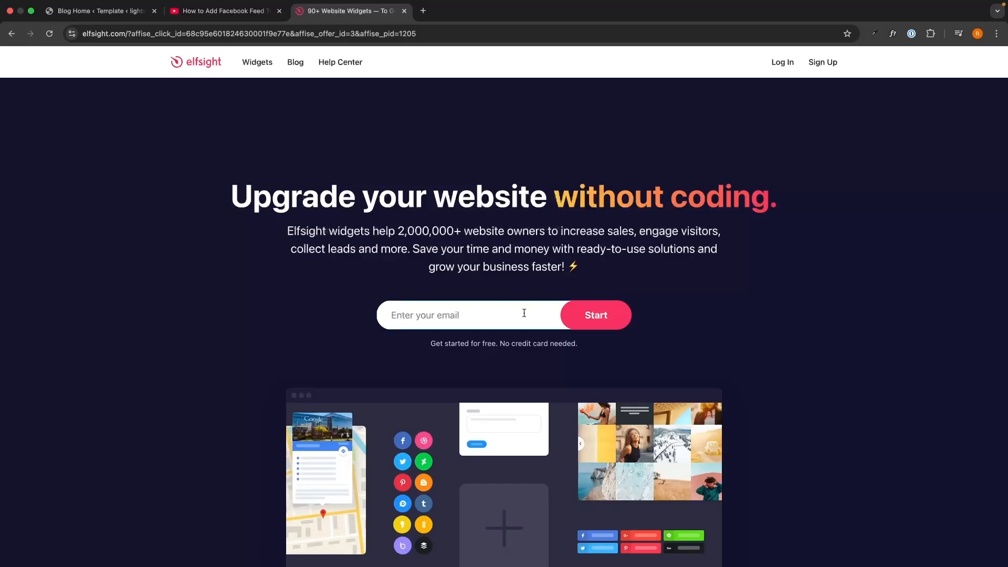
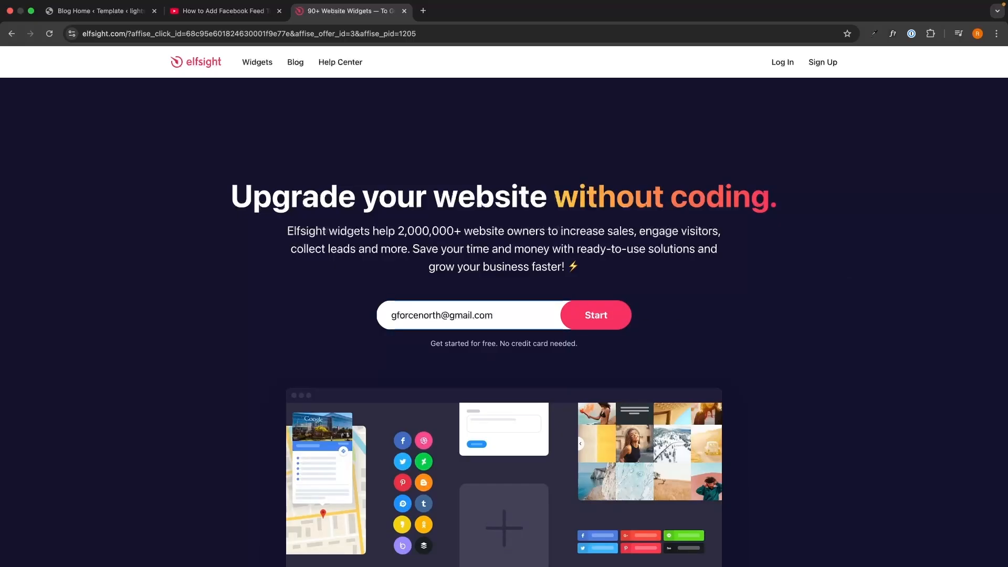
key(Return)
text(•)
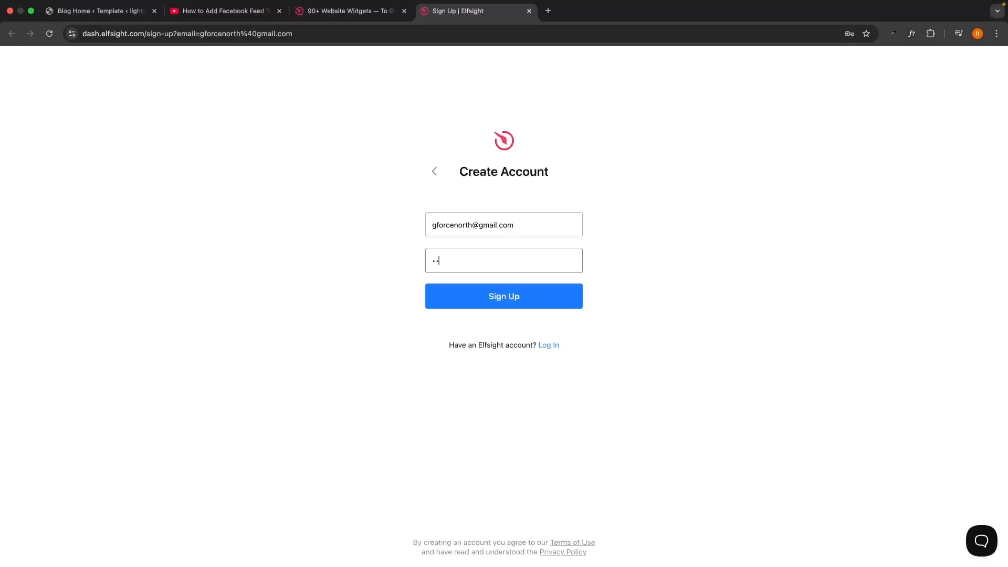
click(542, 299)
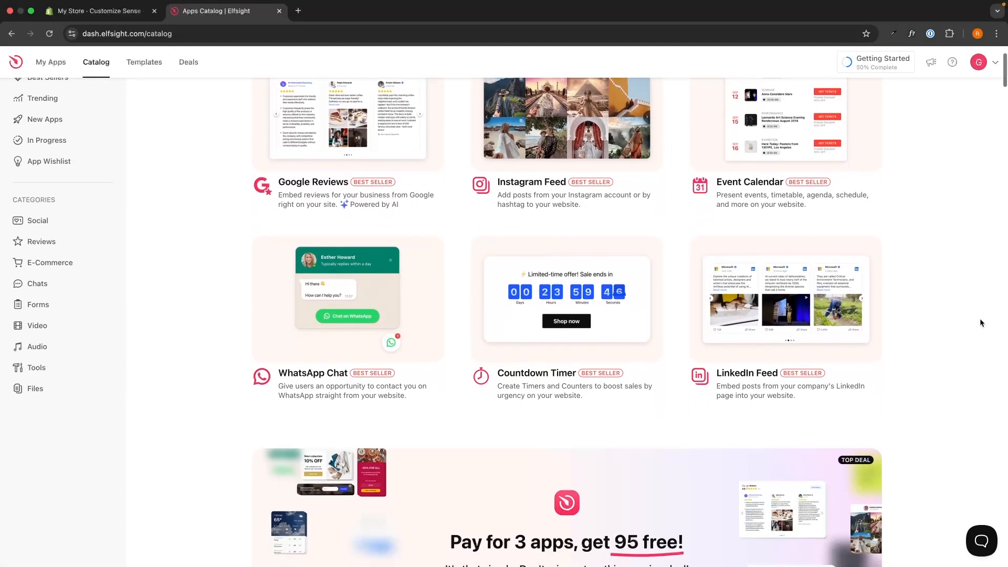
Search the app catalog for "pop" and start a new Popup widget.
scroll(979, 320, down, 2)
scroll(980, 321, down, 10)
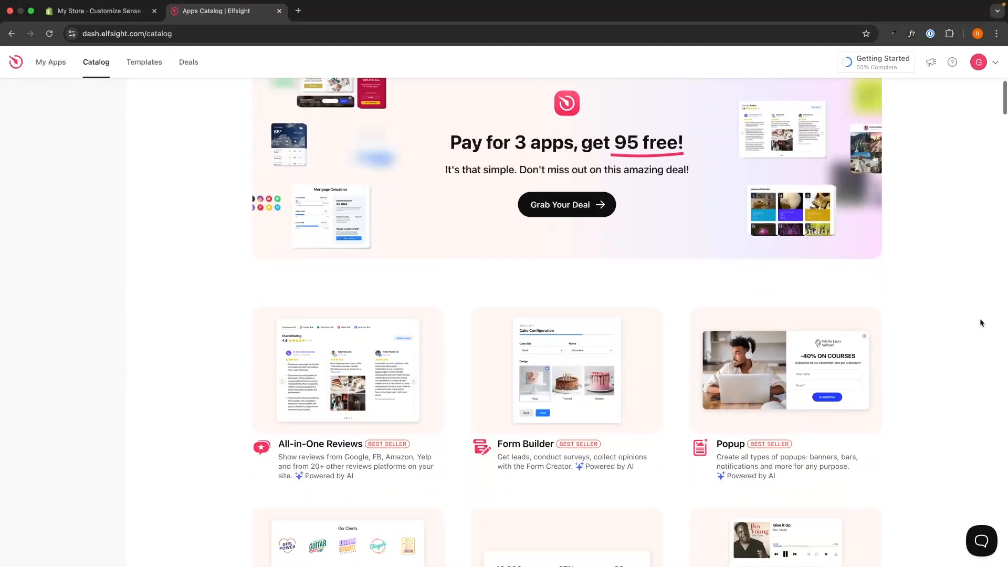
scroll(980, 323, down, 15)
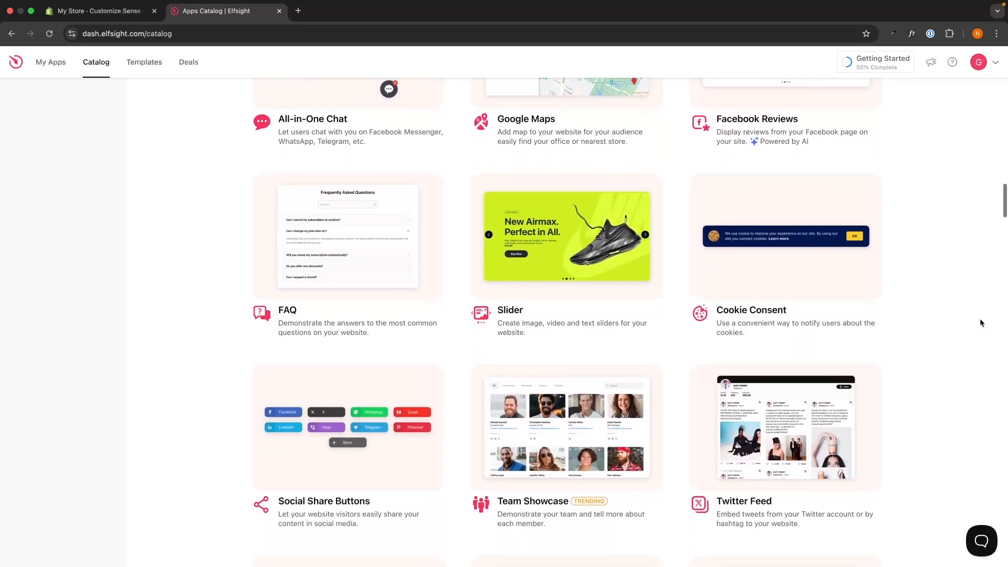
scroll(981, 323, up, 10)
scroll(980, 322, up, 8)
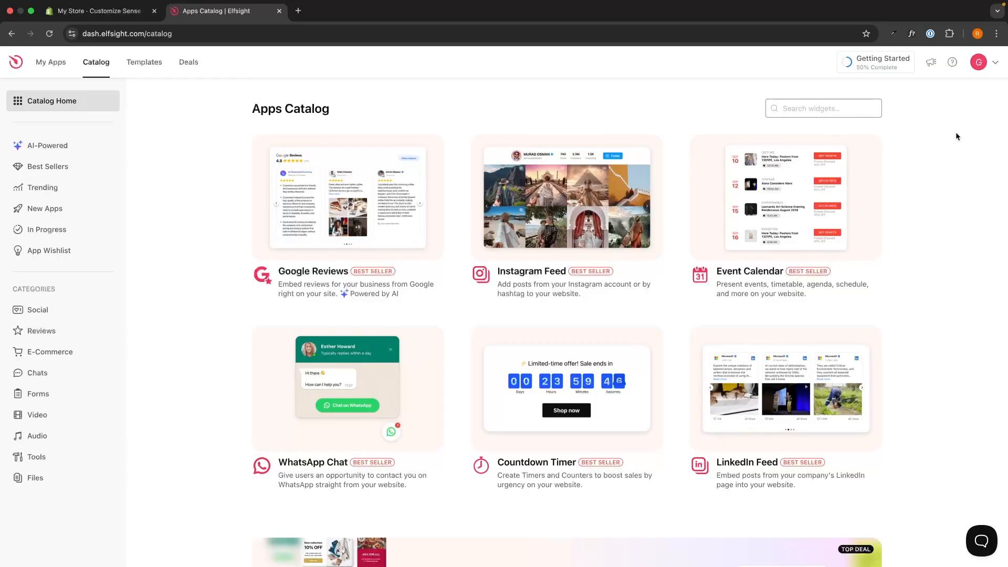
text(pop)
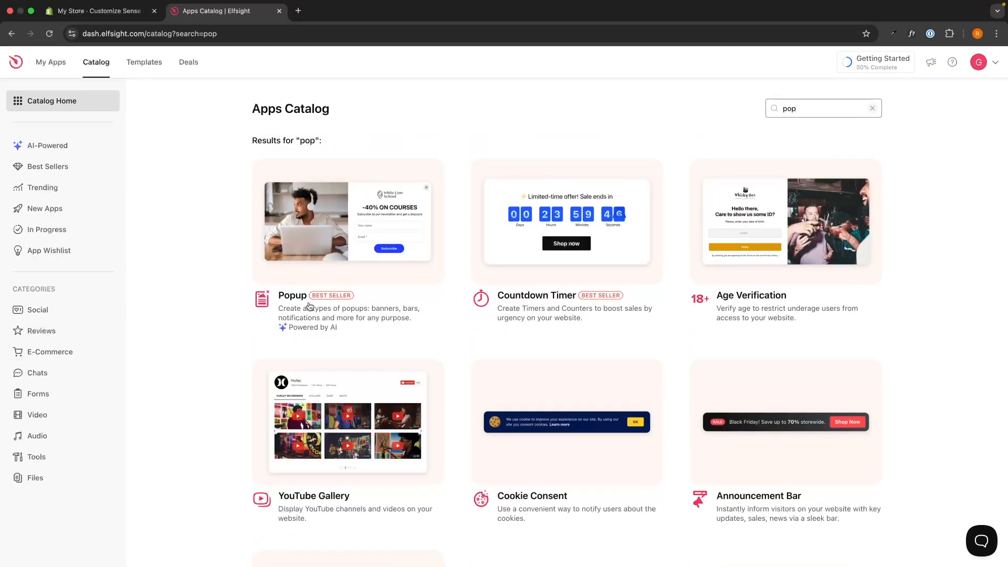
click(294, 298)
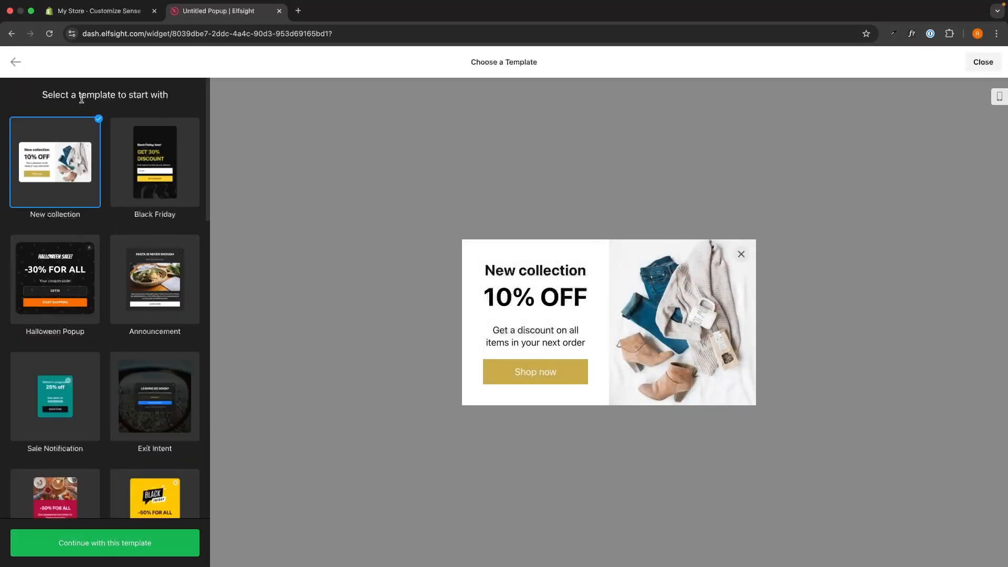
Create the popup from the Popup Form template.
drag(43, 96, 170, 99)
click(177, 100)
scroll(176, 323, down, 13)
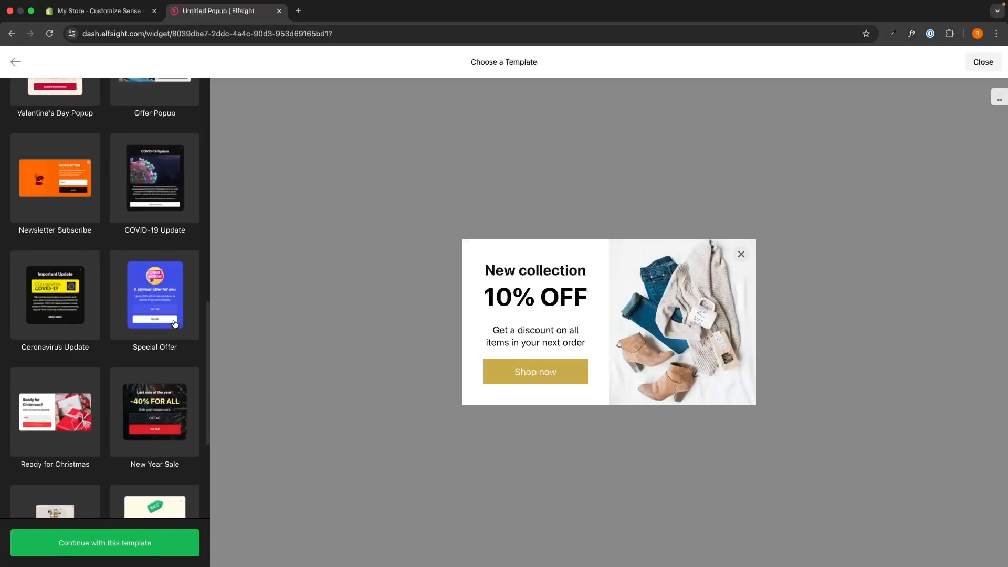
scroll(175, 324, down, 3)
click(62, 410)
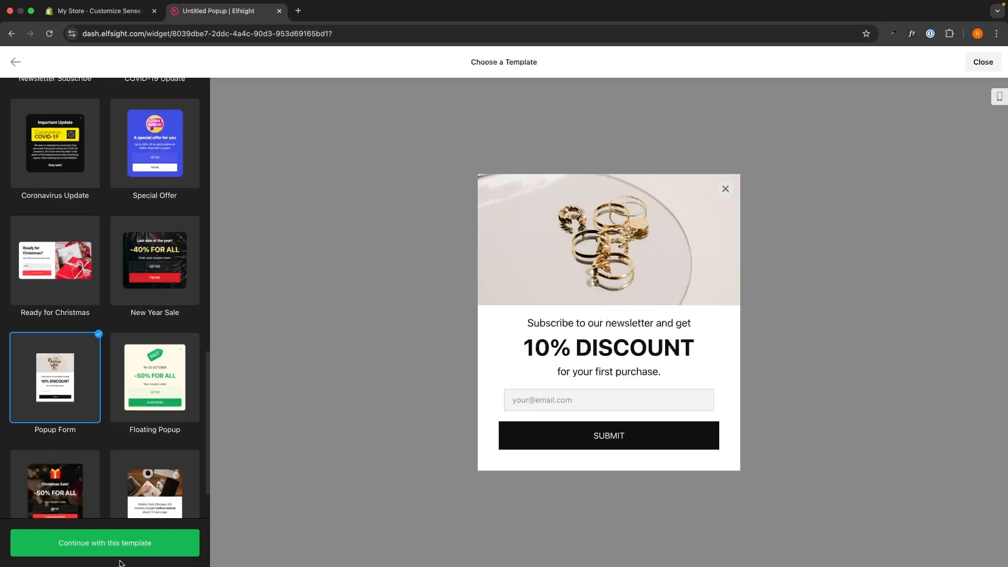
click(134, 550)
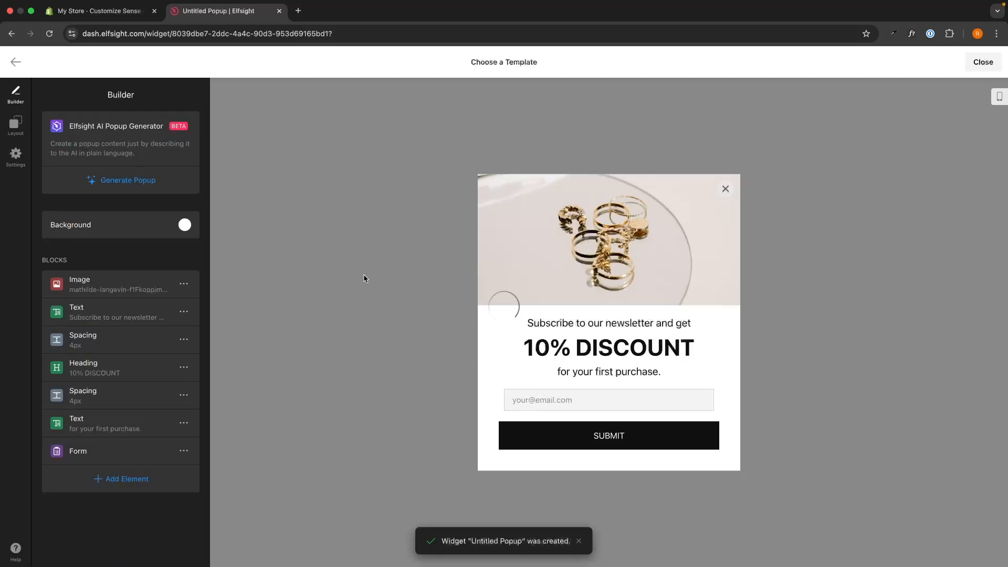
Inspect the Image block's file upload options and the settings of the newsletter Text block without changing them.
drag(99, 94, 155, 94)
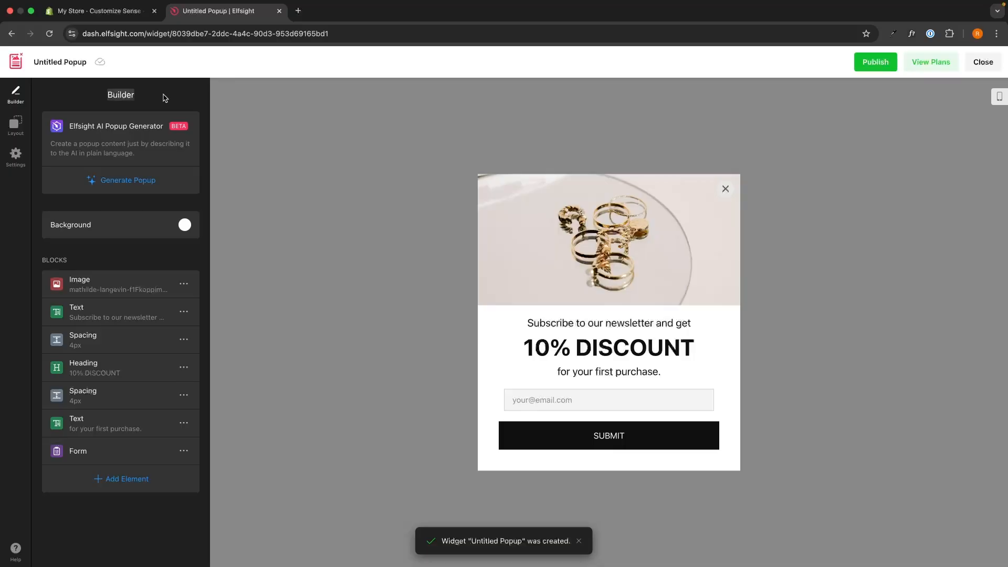
click(157, 96)
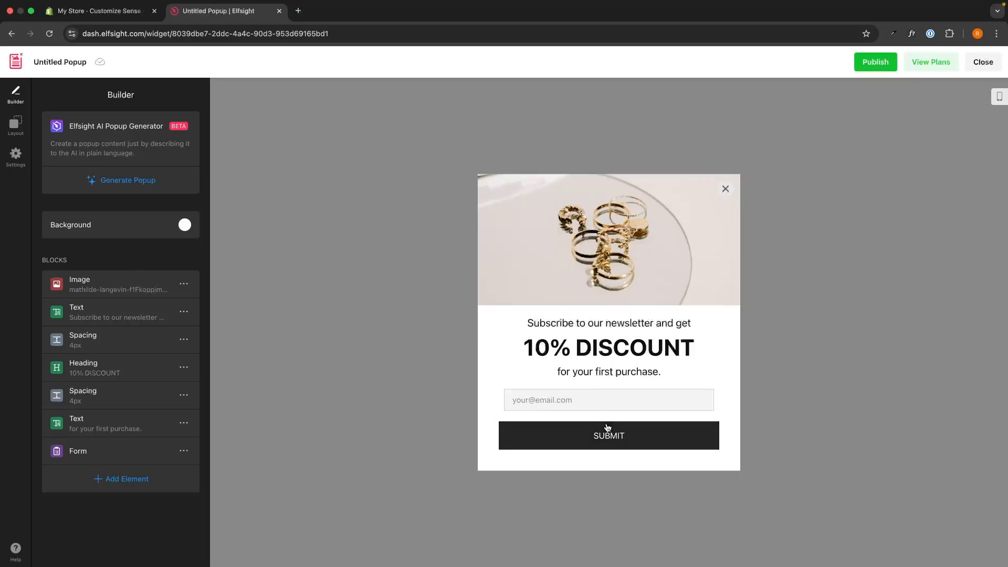
click(115, 287)
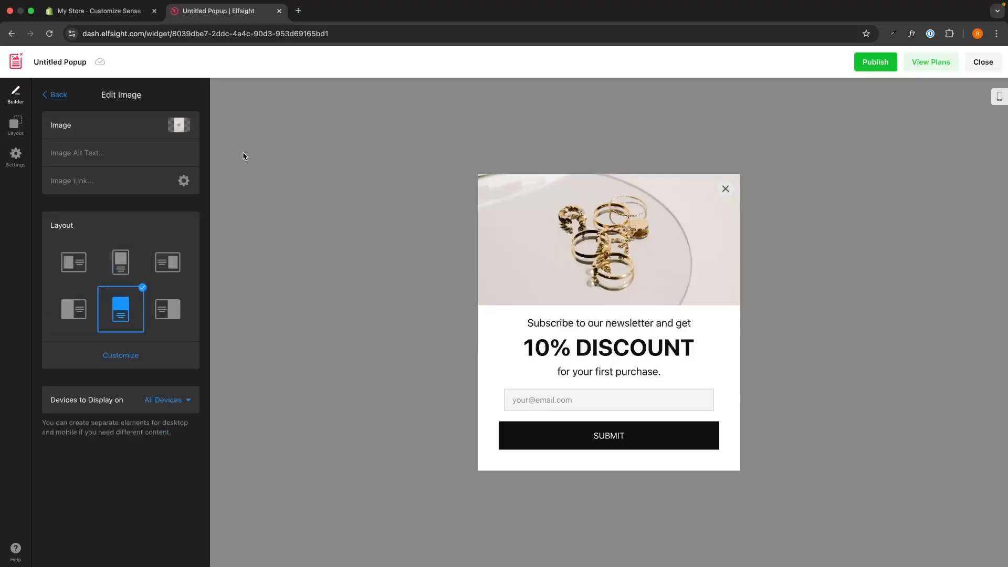
click(177, 129)
click(163, 189)
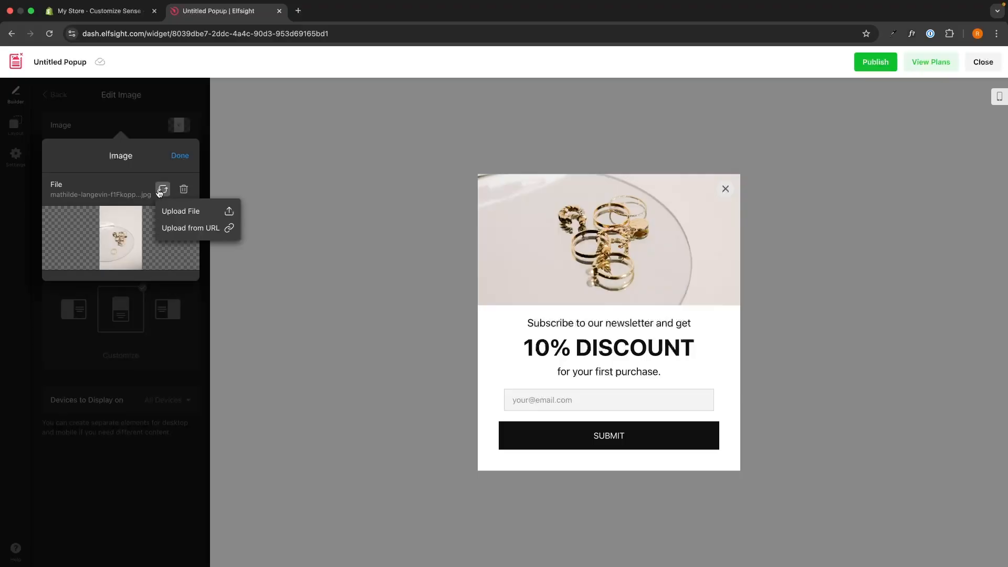
click(182, 211)
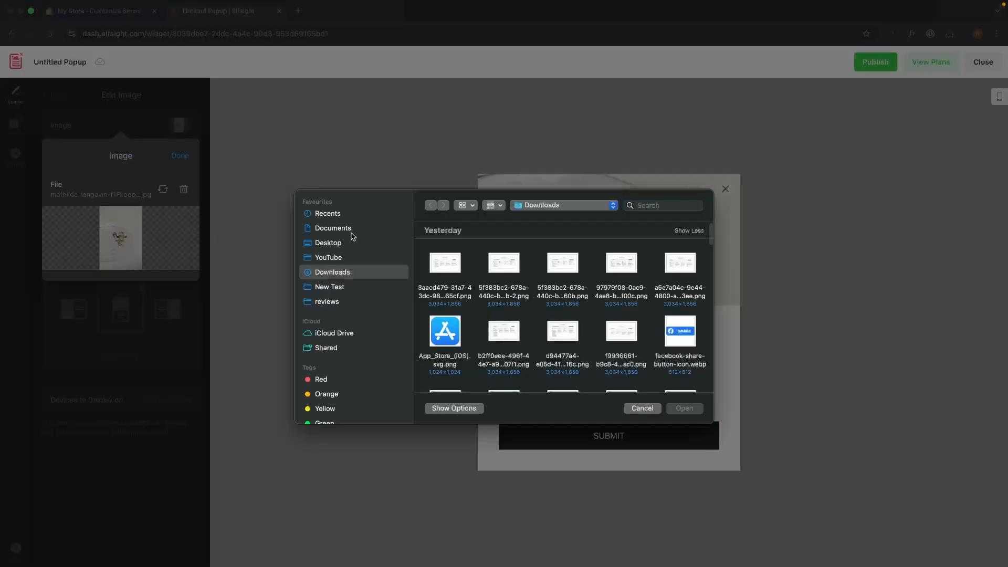
click(643, 409)
click(180, 156)
click(55, 94)
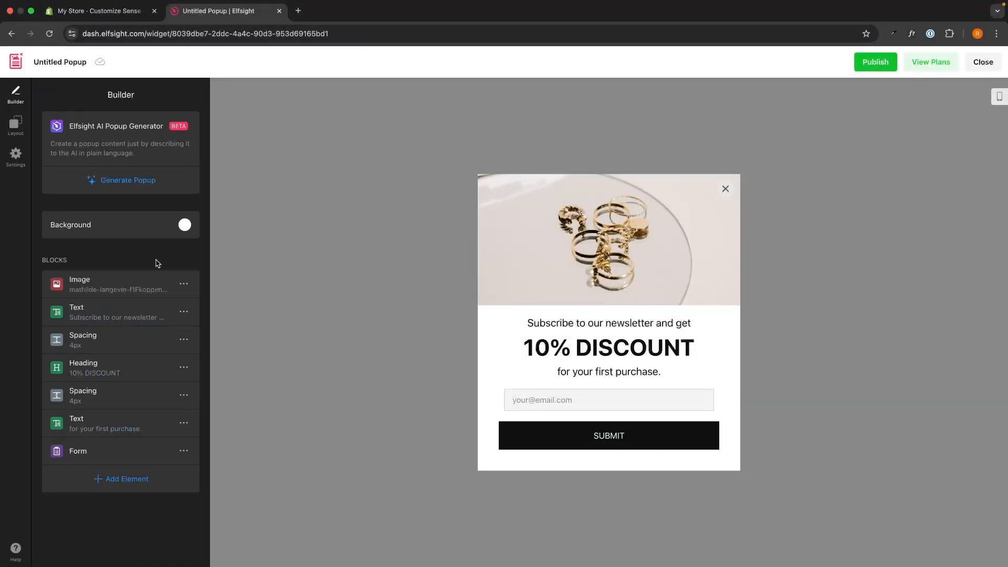
click(121, 308)
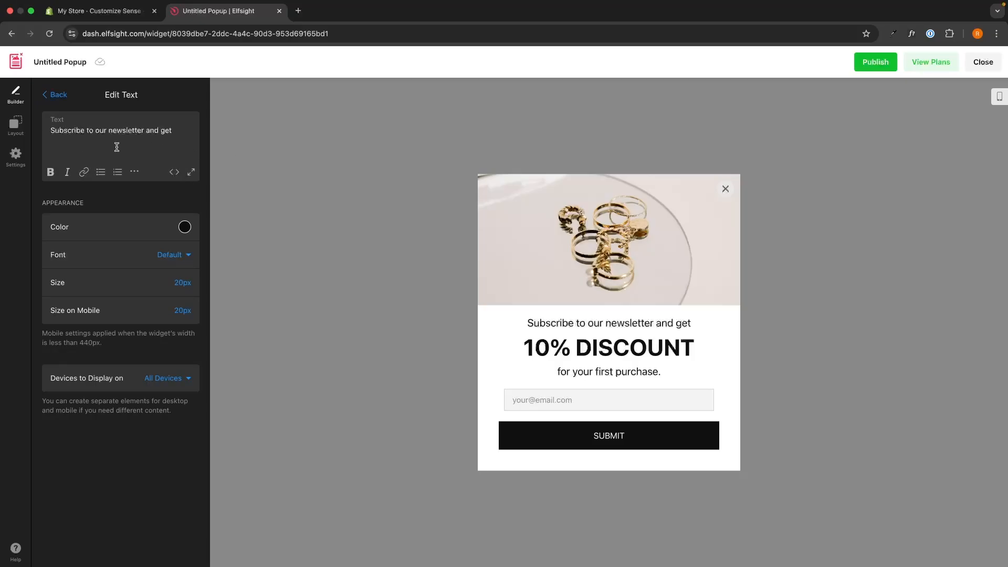
click(55, 95)
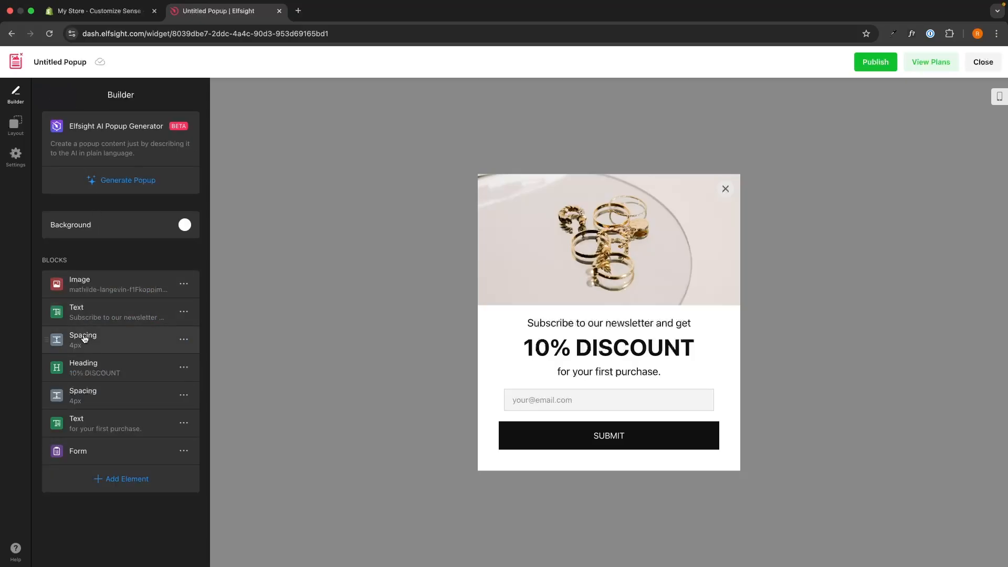
Change the popup's heading text to "20% DISCOUNT" and return to the block list.
click(87, 371)
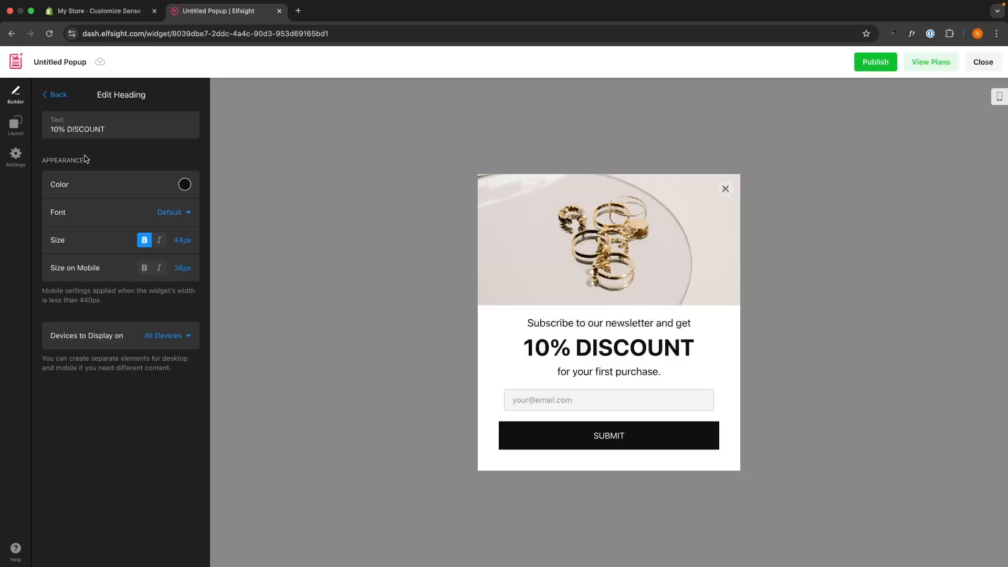
click(55, 130)
key(BackSpace)
text(2)
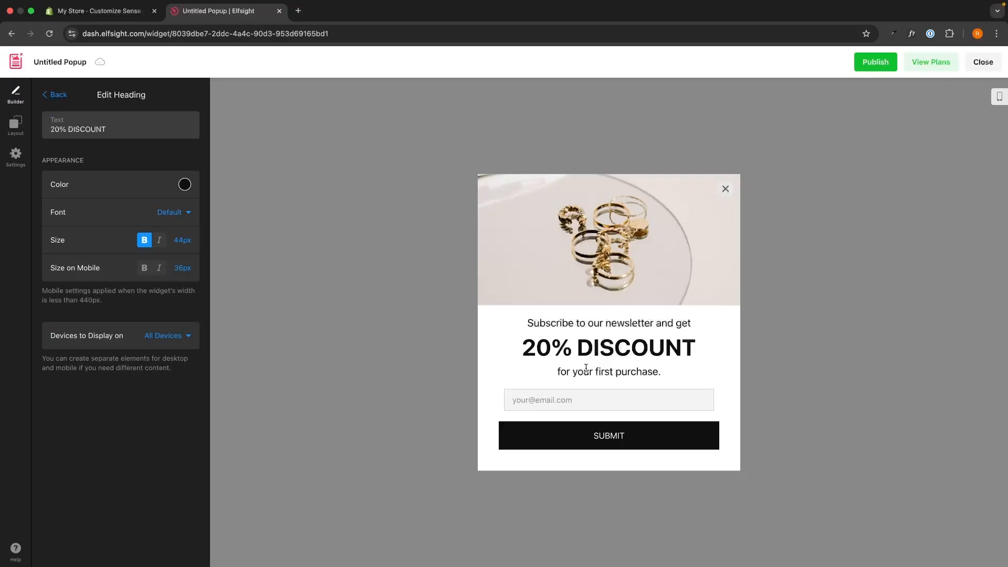
click(56, 95)
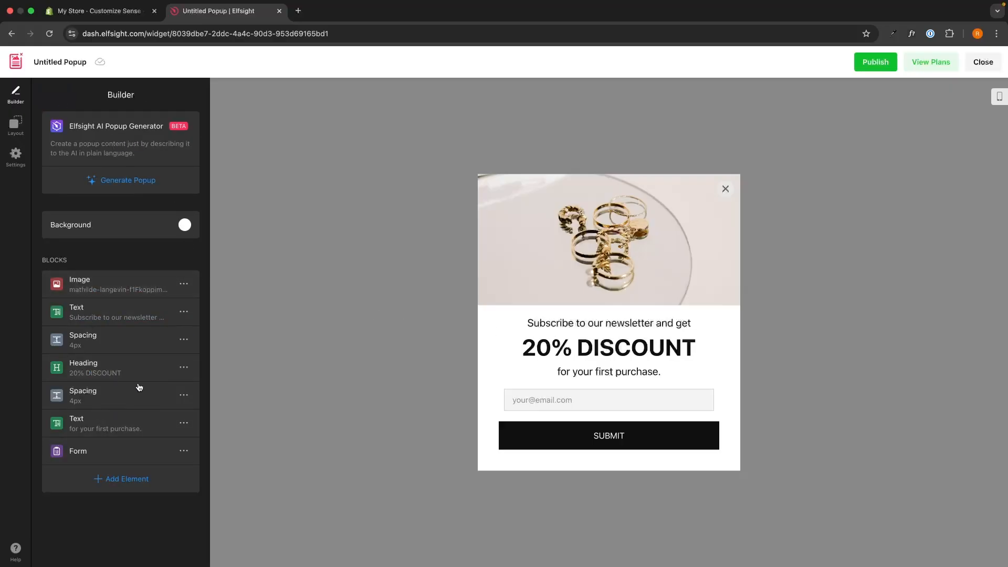
Look over the Image block's actions and the element types that can be added to the popup.
click(184, 283)
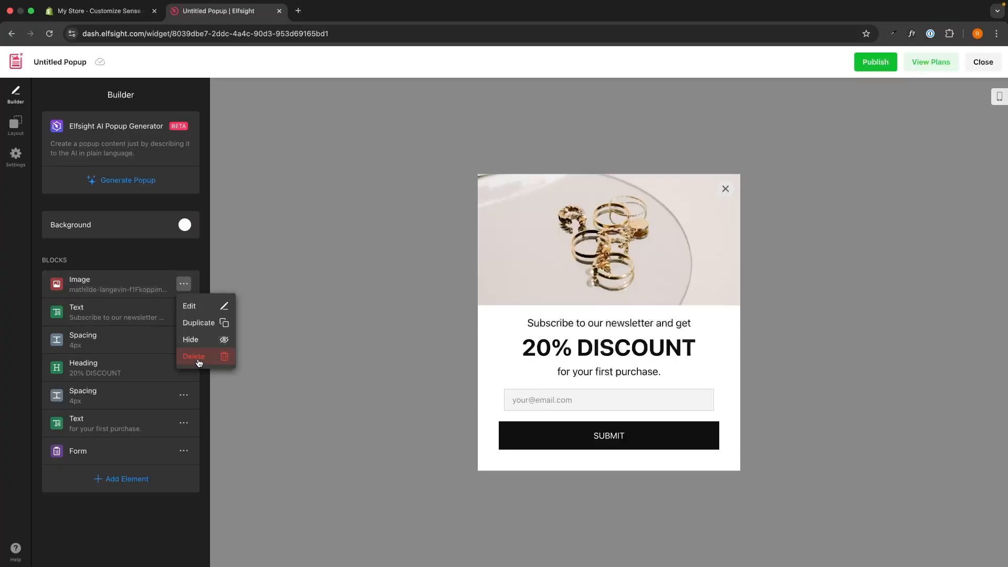
click(152, 479)
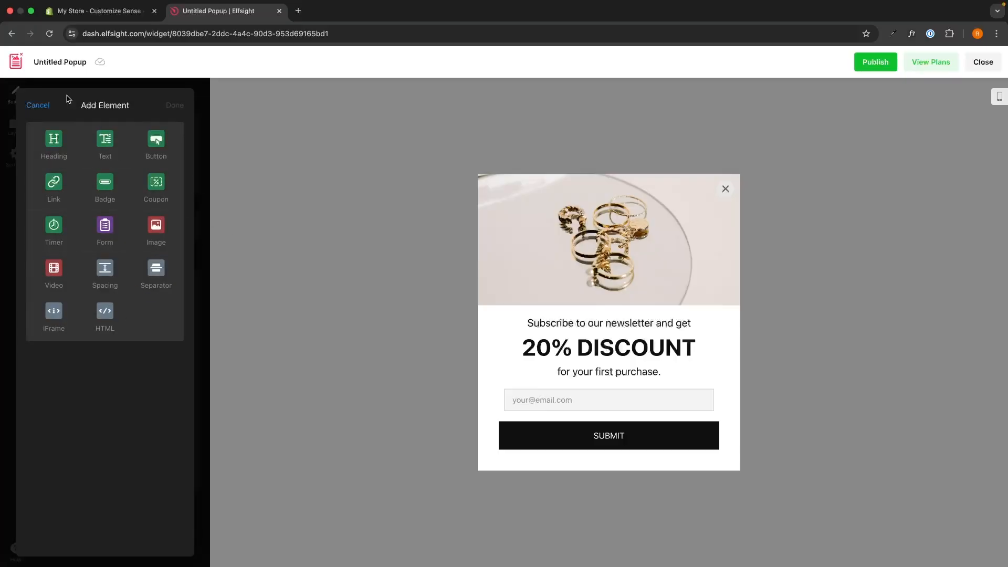
click(38, 105)
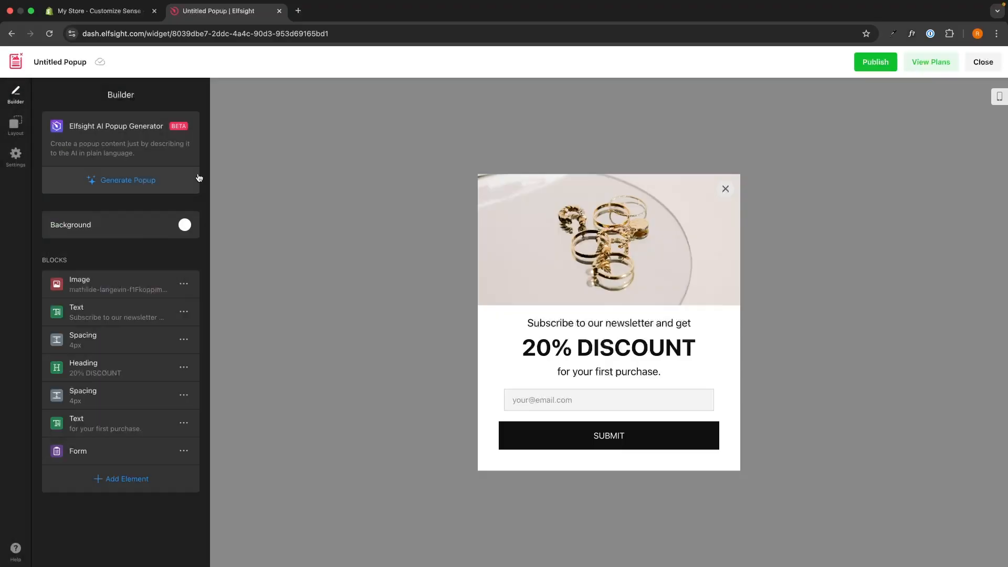
Try a green background colour for the popup and restore white.
click(183, 225)
click(165, 347)
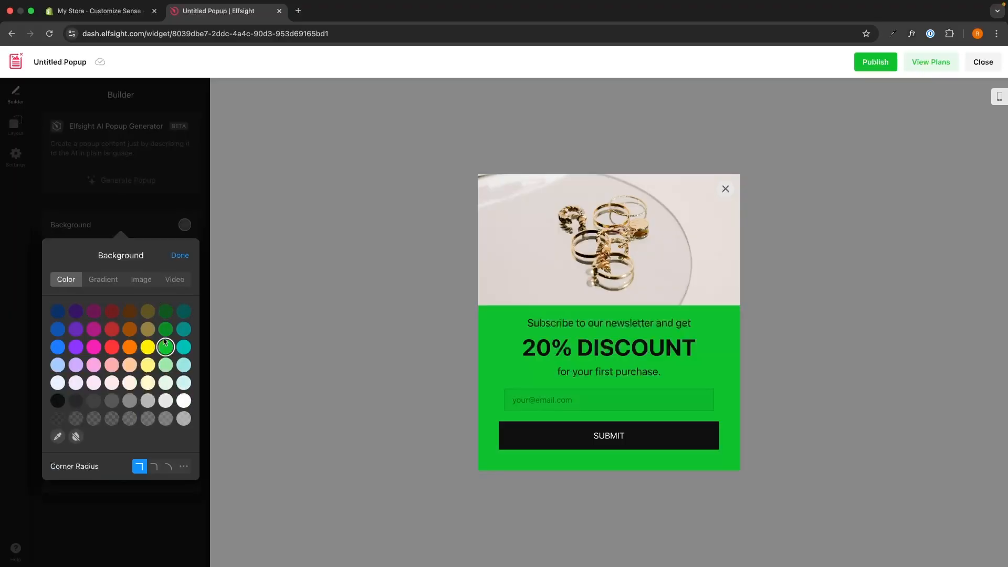
click(184, 401)
click(181, 255)
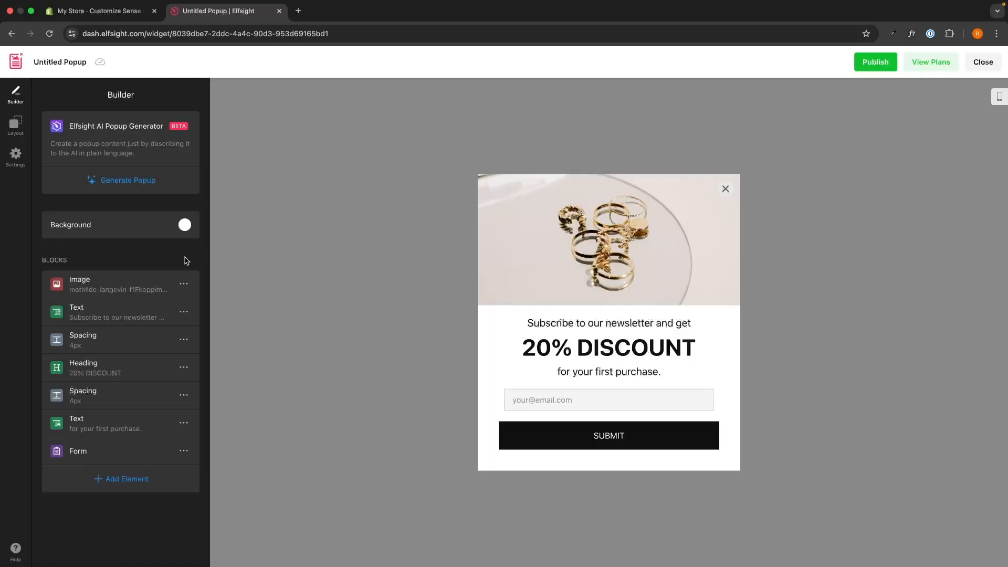
Try the pane, slide-in, Top Bar and Bottom Bar layouts for the popup, and return to the Modal layout.
click(15, 124)
click(123, 150)
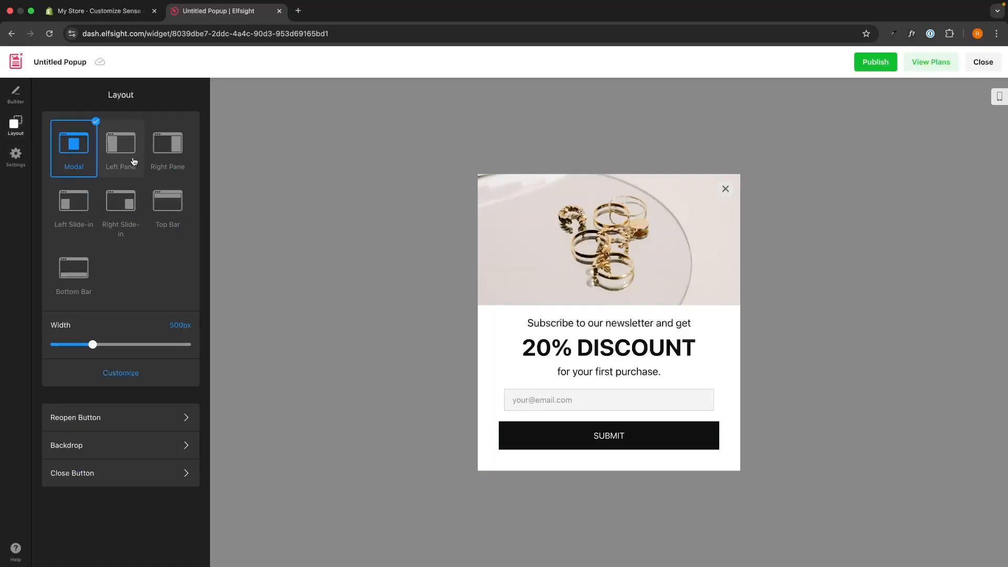
click(163, 156)
click(173, 215)
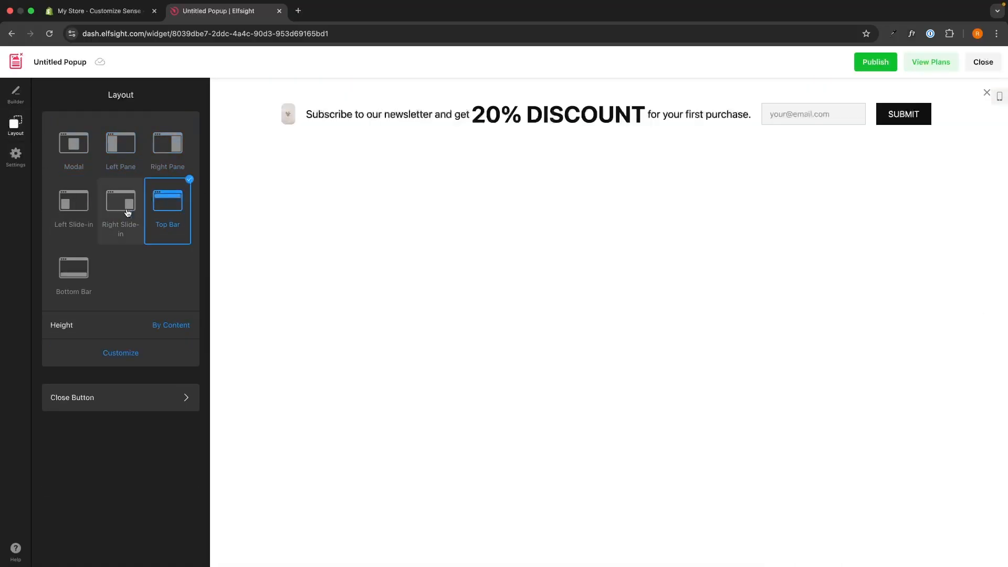
click(126, 207)
click(67, 212)
click(79, 267)
click(74, 150)
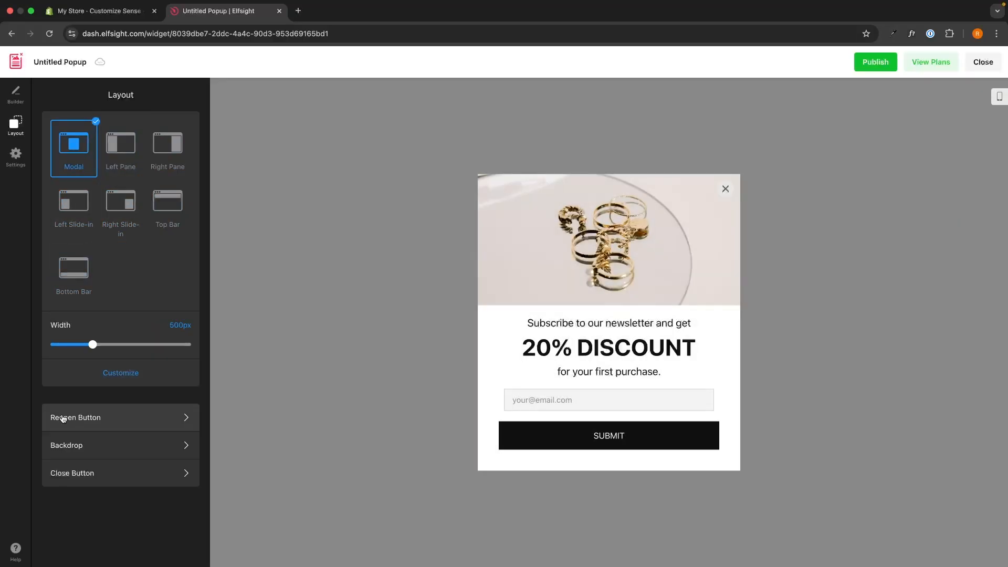
Enable the popup's Reopen Button and close the popup preview to show that button on the page.
click(196, 424)
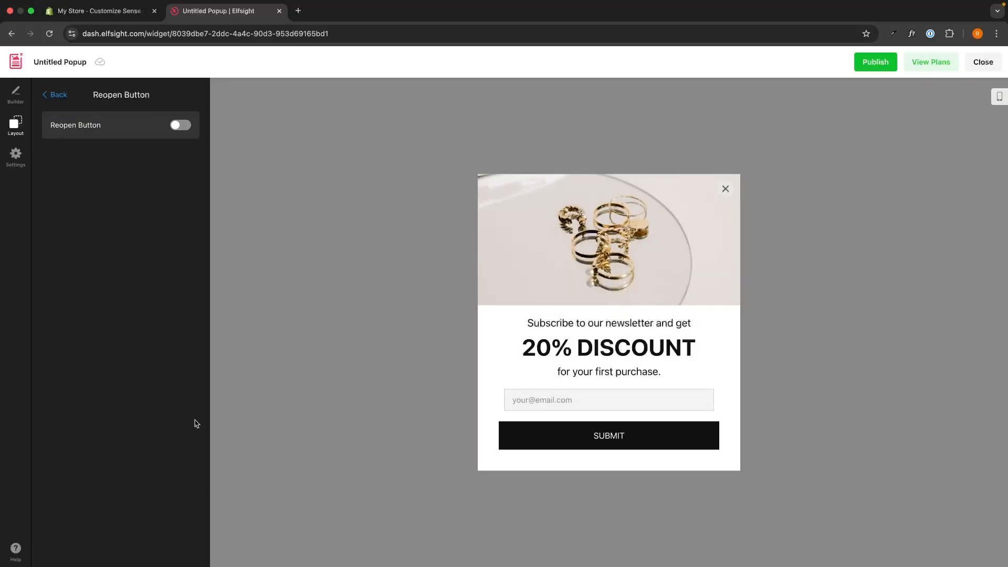
click(181, 125)
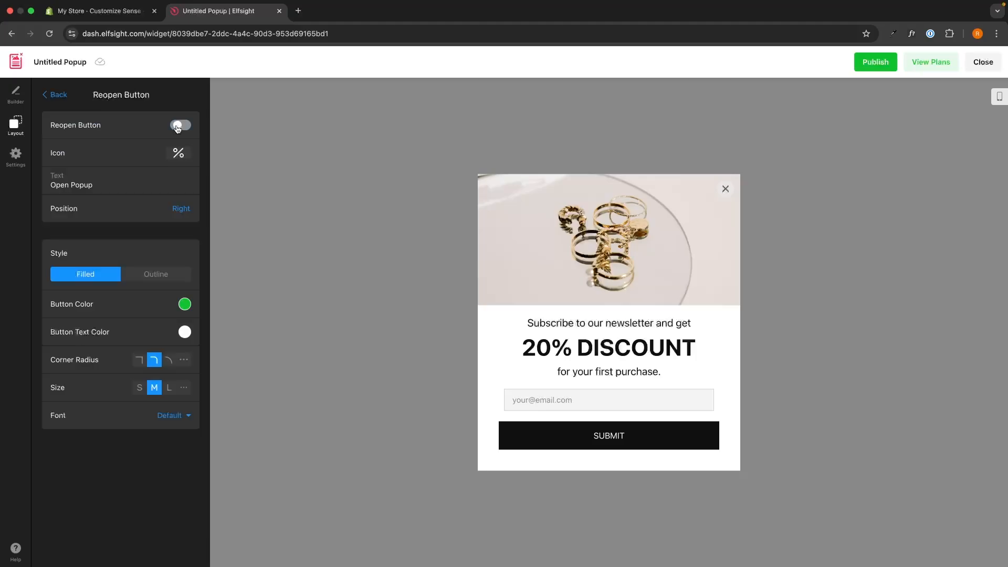
click(725, 190)
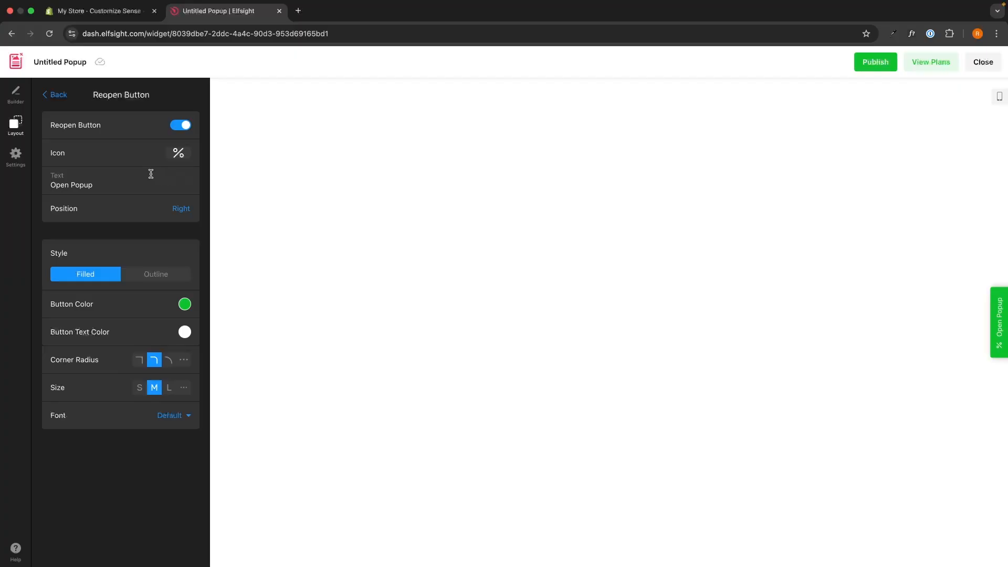
drag(101, 187, 46, 187)
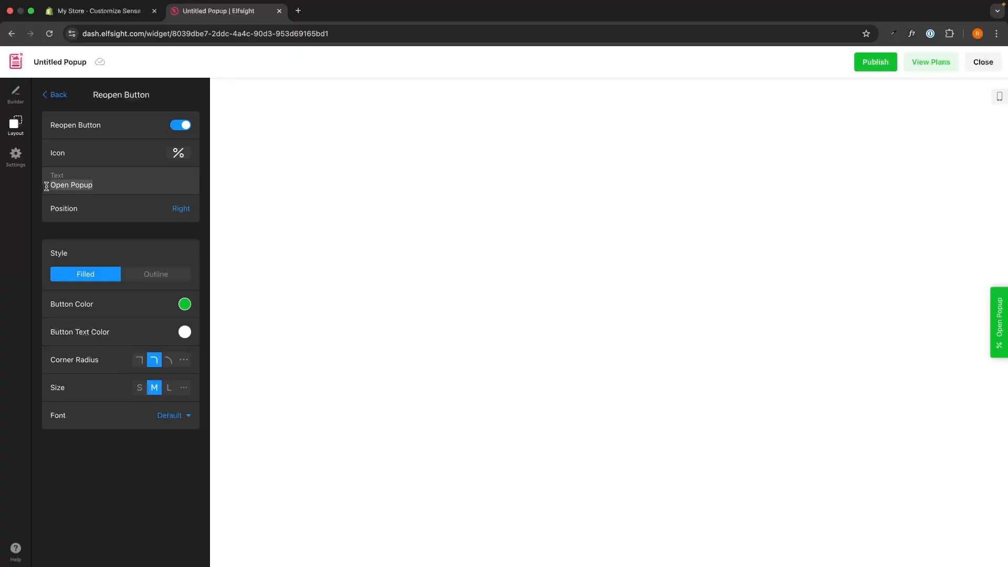
click(70, 160)
Try the top-centre position and Outline style for the reopen button, restore Right and Filled, and return to the layout options.
click(178, 210)
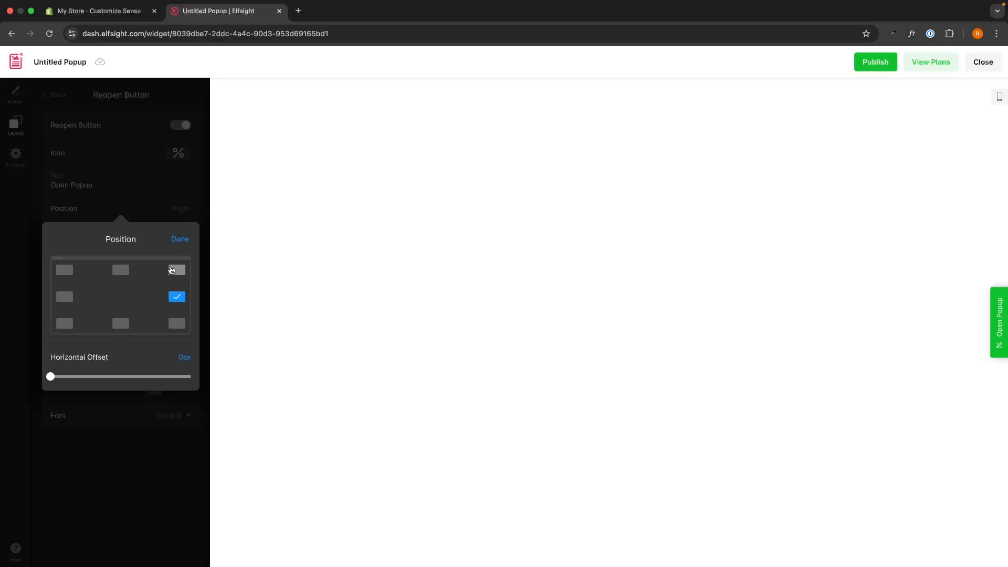
click(120, 270)
click(177, 296)
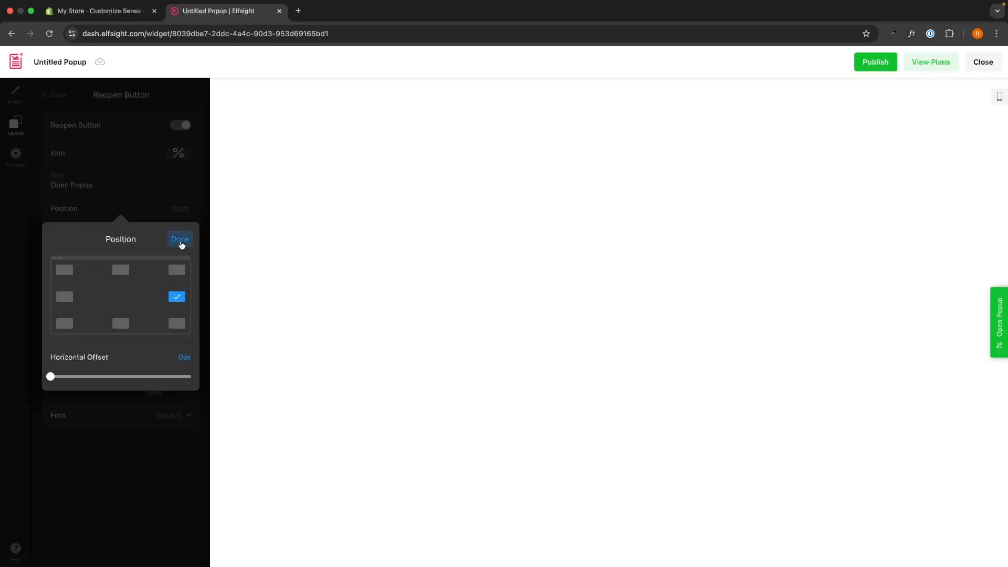
click(180, 240)
click(126, 277)
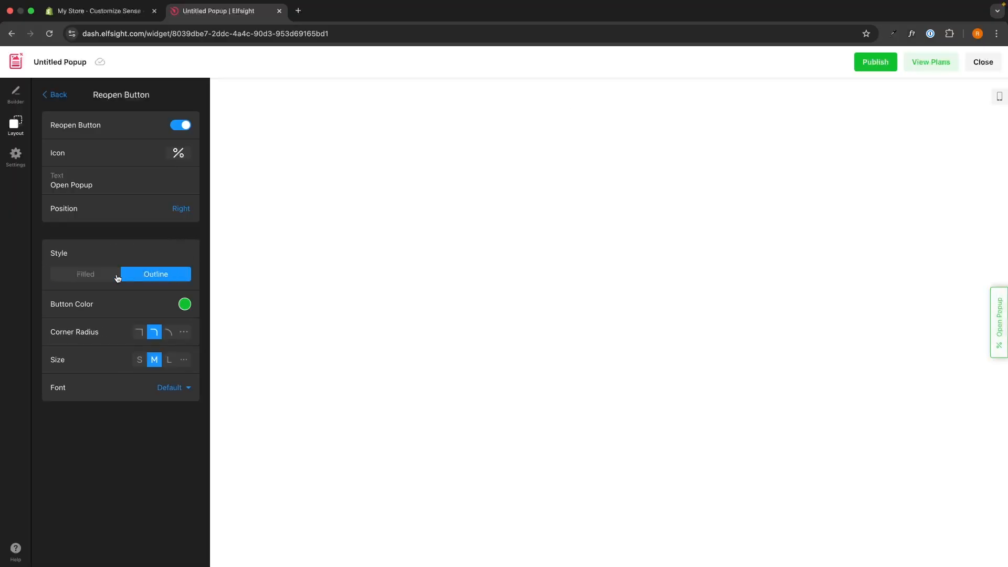
click(117, 275)
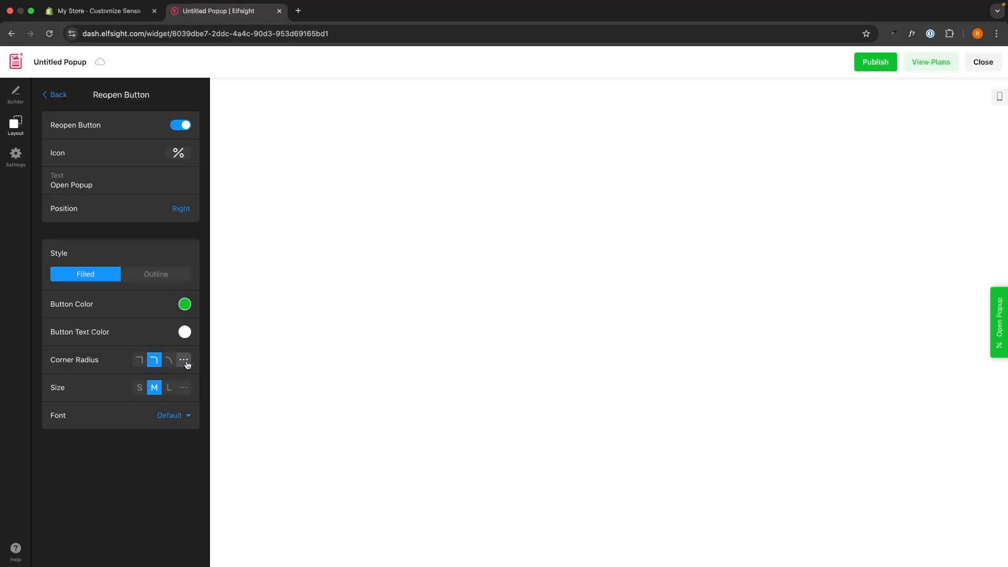
click(58, 95)
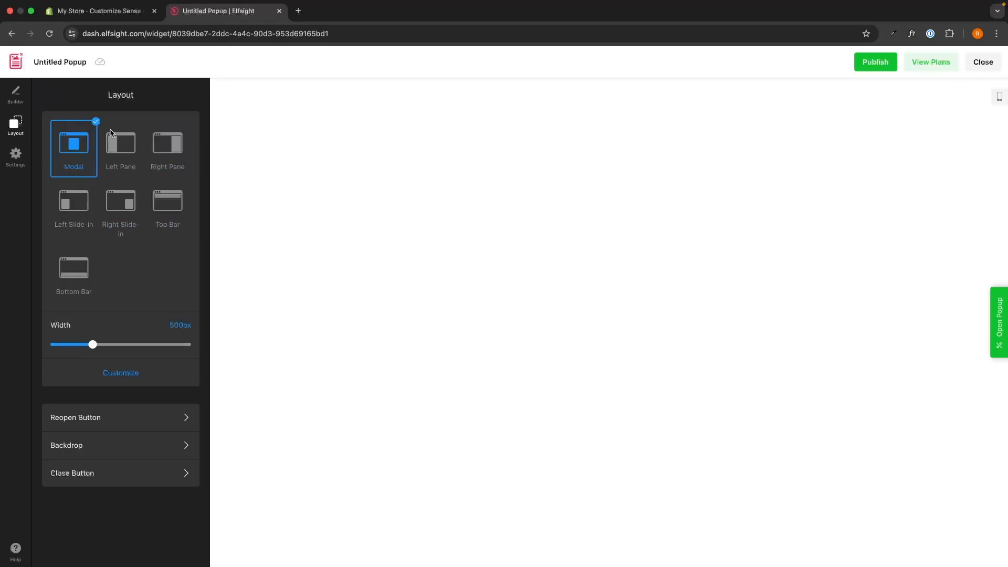
Look over the Backdrop settings with the popup reopened in the preview, and return to the layout options.
click(159, 444)
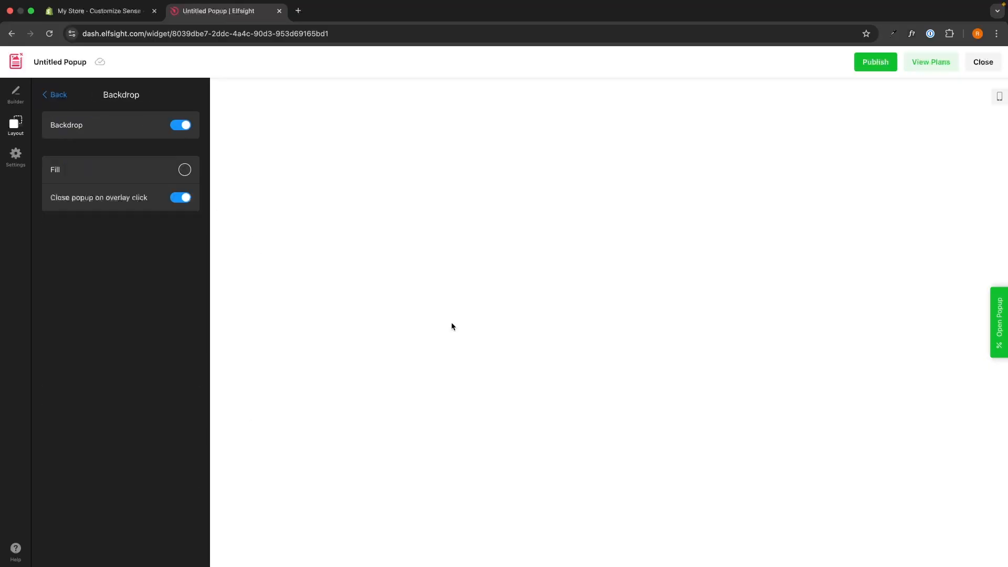
click(994, 304)
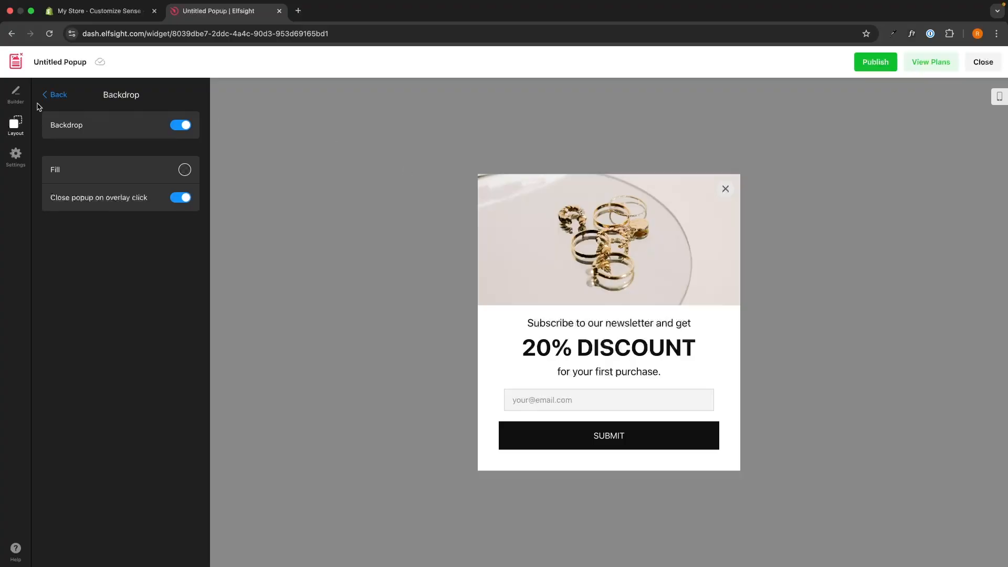
click(55, 94)
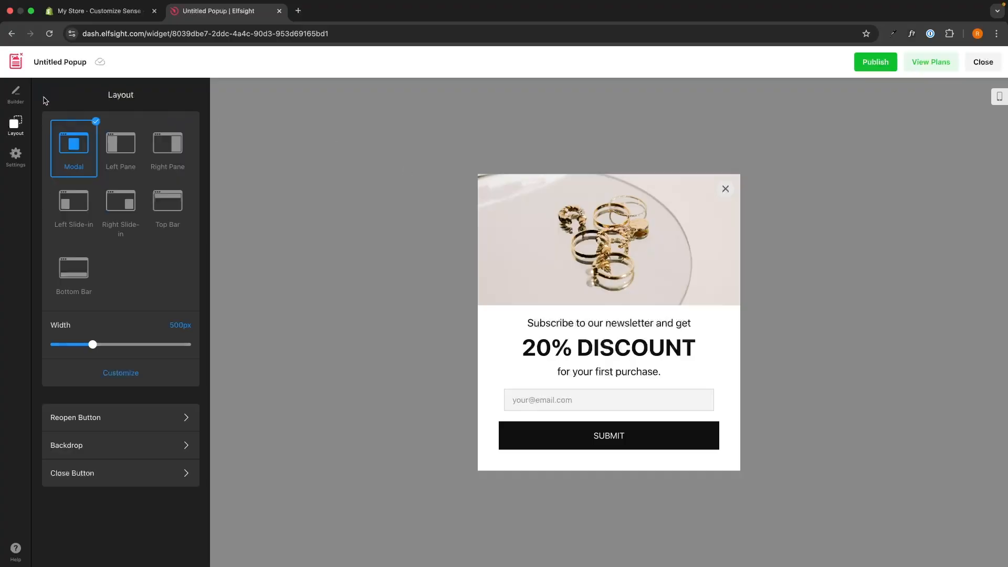
Try hiding the popup's close button, restore it, and return to the layout options.
click(128, 464)
click(183, 126)
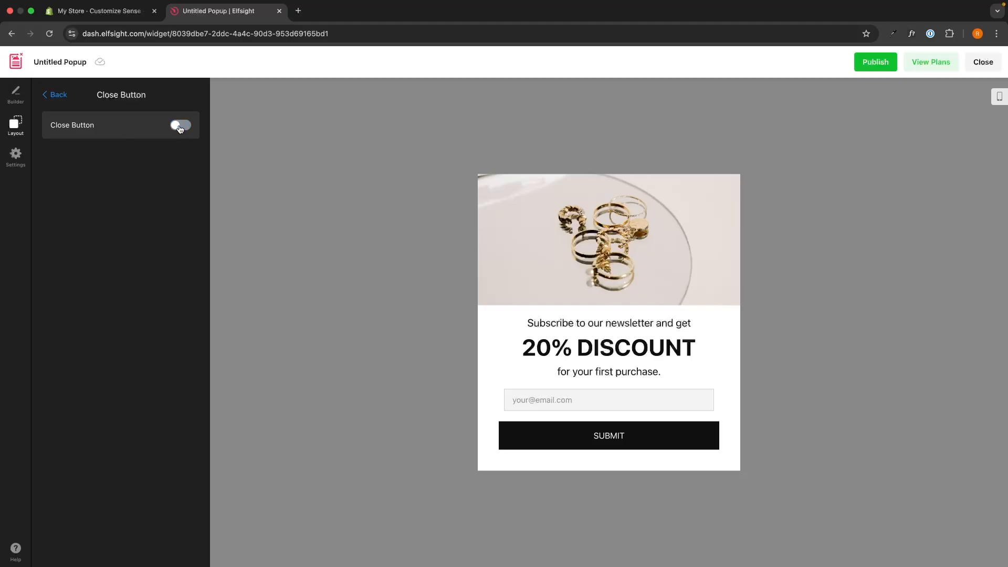
click(183, 127)
click(181, 128)
click(180, 128)
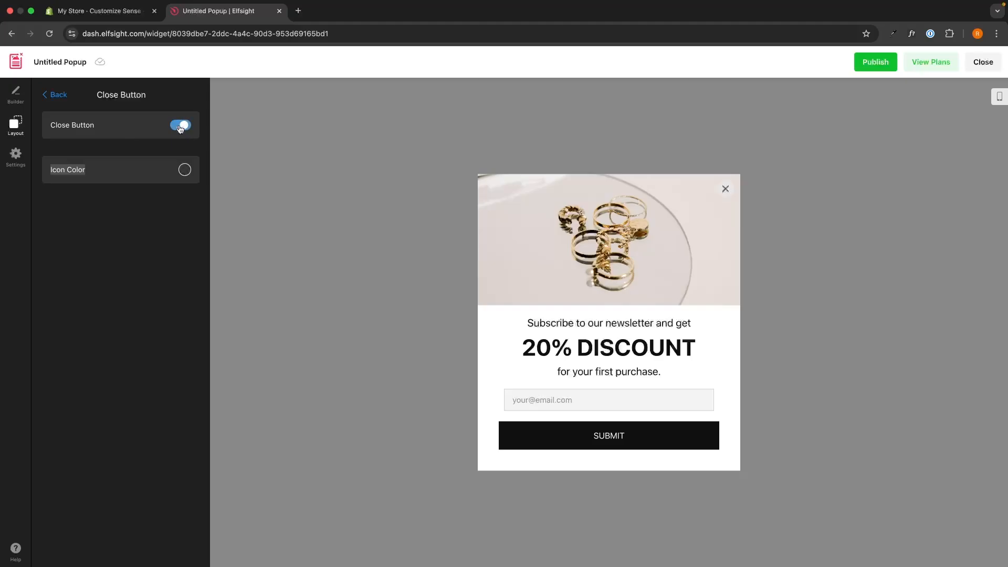
click(53, 95)
Turn off the On Page Load trigger in the popup's trigger settings.
click(26, 165)
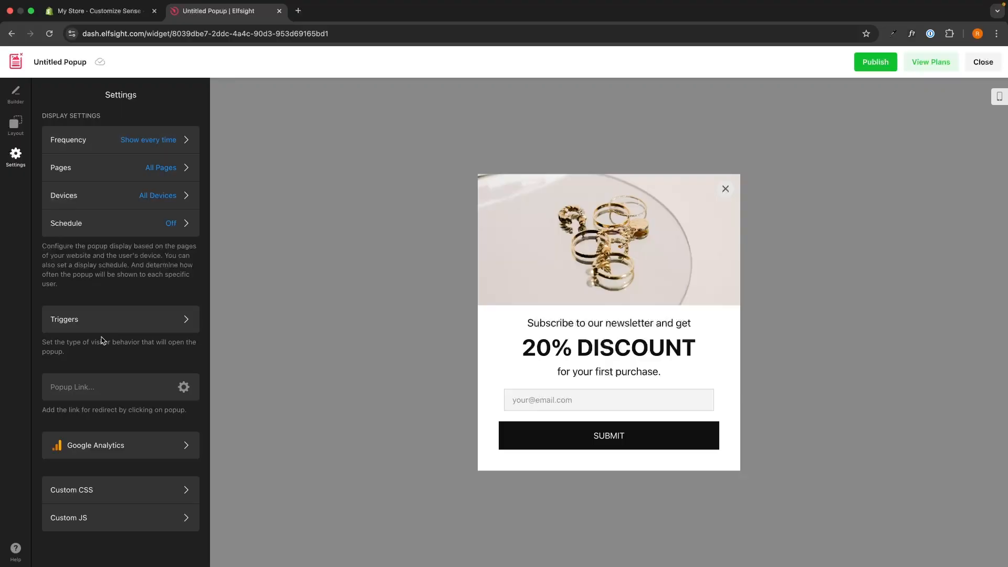
click(72, 319)
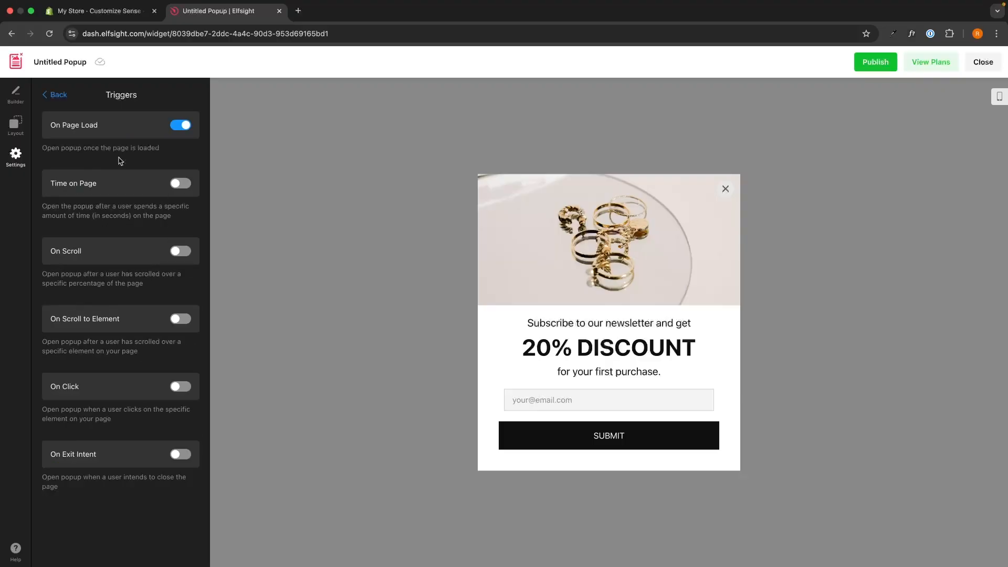
drag(106, 95, 141, 97)
click(142, 96)
drag(50, 126, 111, 127)
click(180, 125)
Enable the Time on Page trigger with a duration of 10 sec and return to the main settings.
click(181, 183)
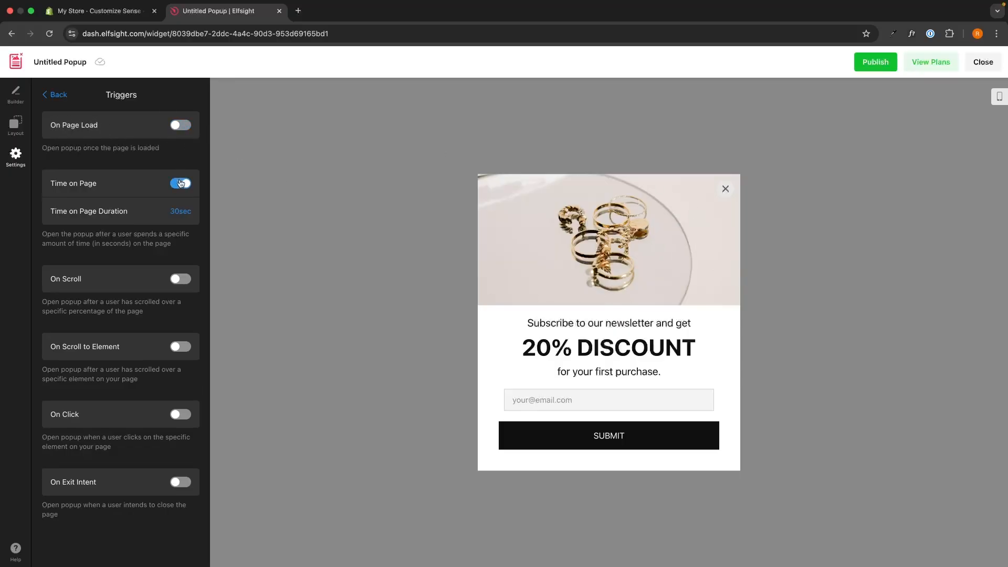
double_click(179, 209)
text(10)
click(326, 286)
click(56, 97)
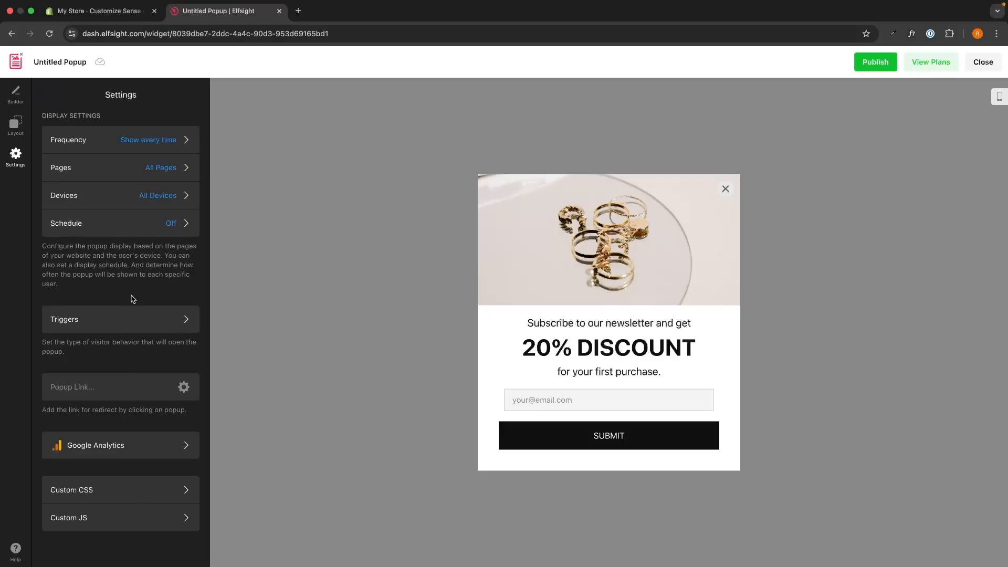
Look over the popup's Frequency, Pages and Devices display settings.
click(72, 138)
click(56, 96)
click(104, 168)
click(54, 96)
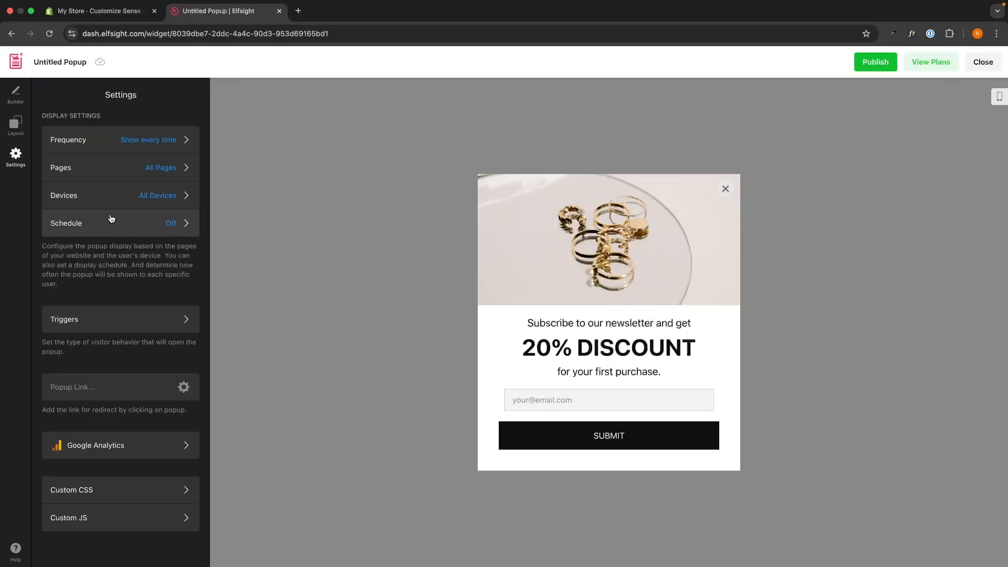
click(111, 196)
click(56, 95)
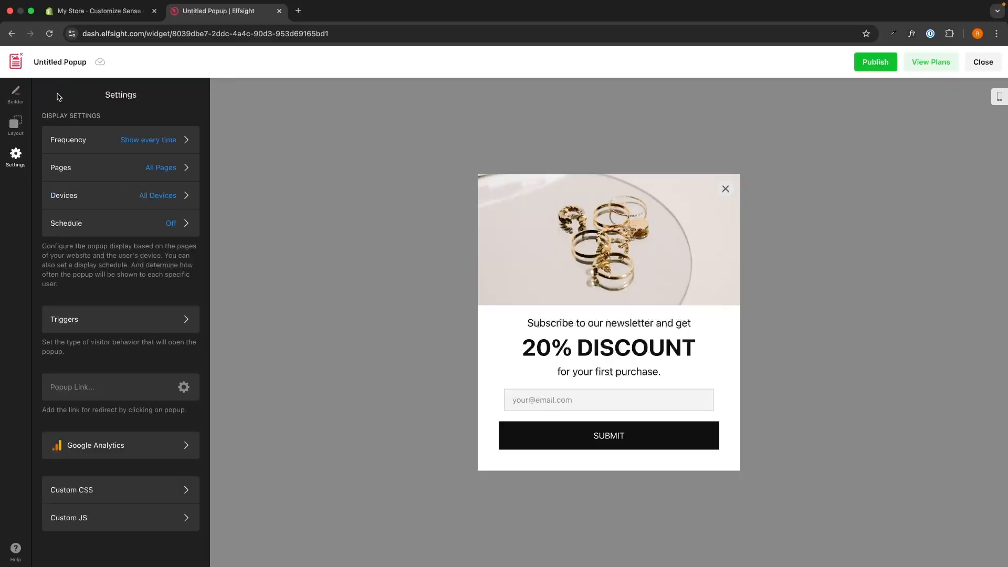
Try enabling the popup's display schedule, turn it off again, and return to the main settings.
click(105, 222)
click(177, 124)
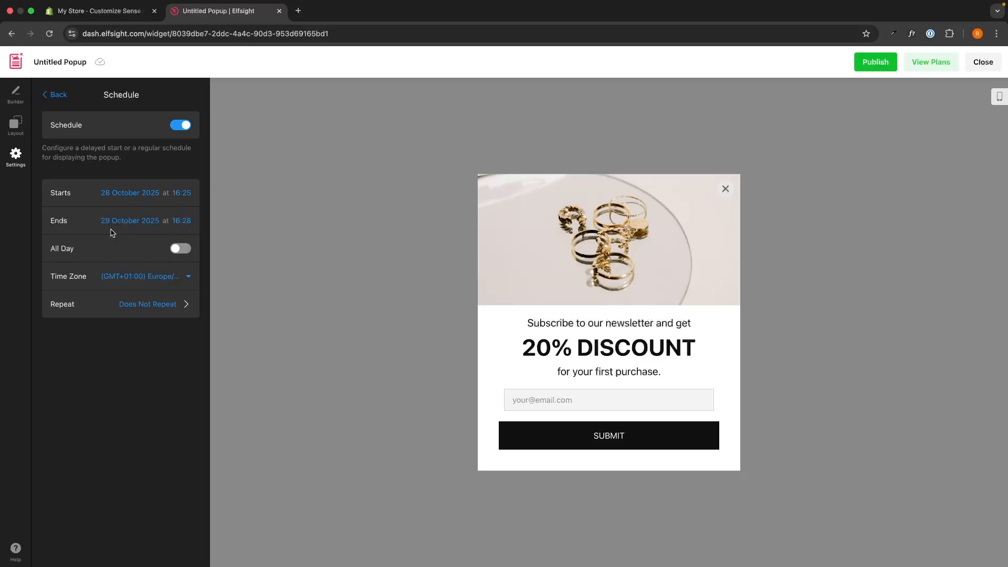
click(179, 128)
click(61, 95)
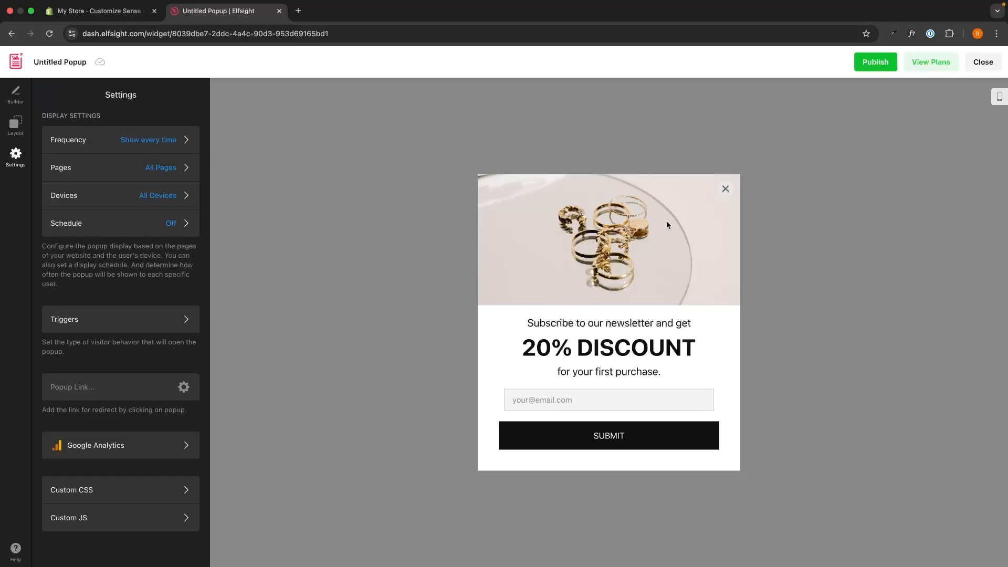
Publish the popup and compare the prices, view limits and widget limits of the Basic and Pro plans.
click(872, 64)
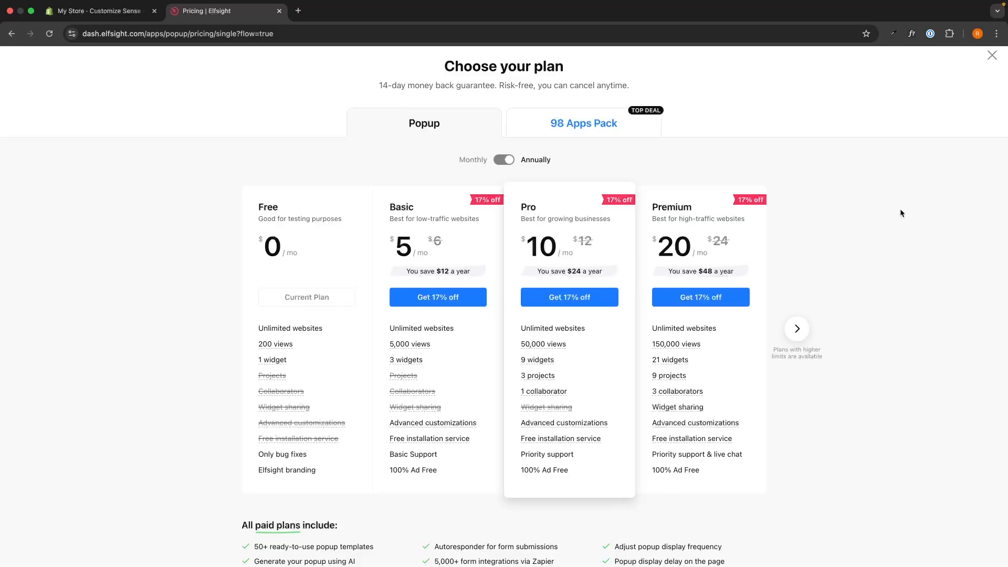
drag(390, 205, 450, 237)
click(466, 235)
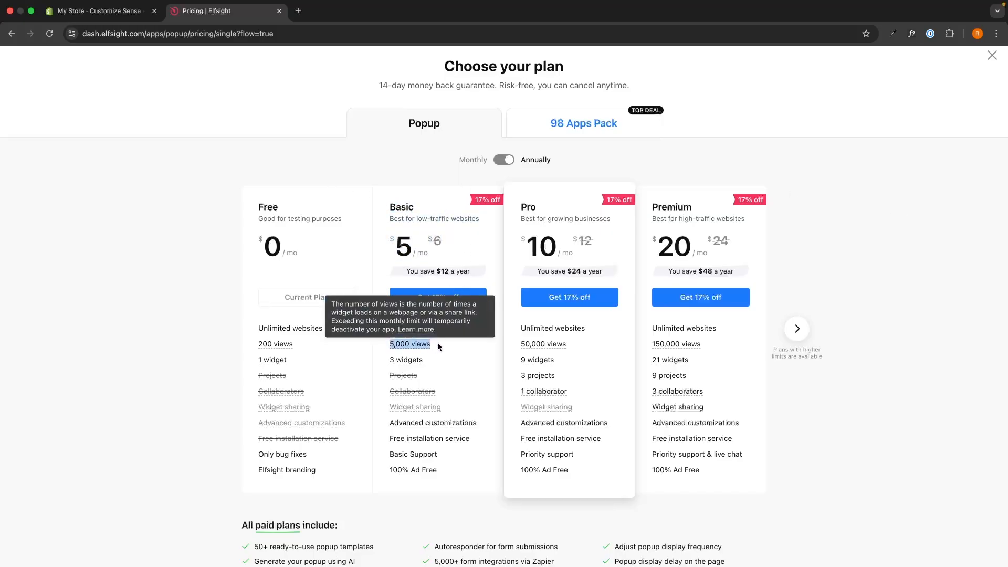
mouse_move(397, 356)
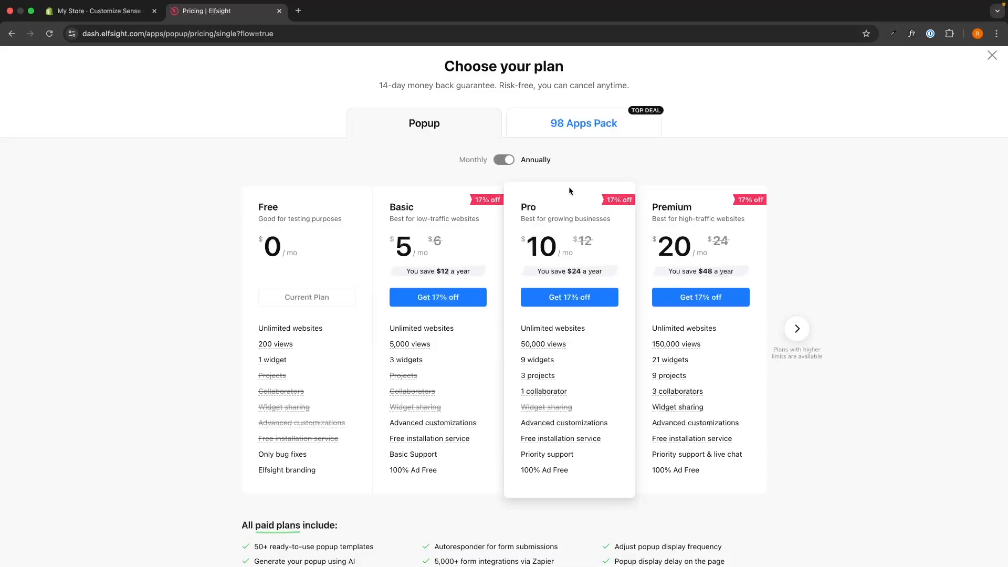
drag(537, 207, 520, 207)
drag(519, 345, 567, 345)
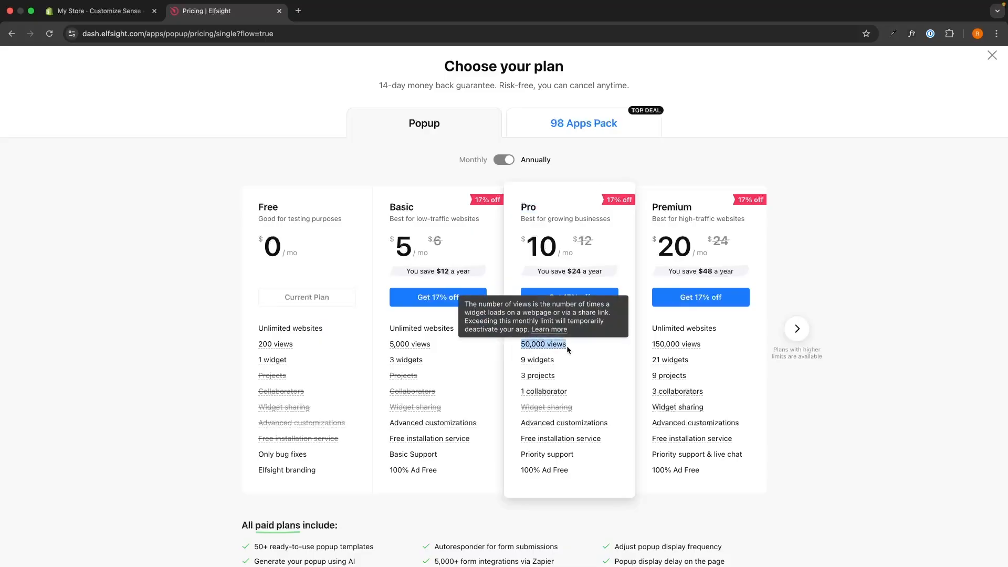
click(576, 346)
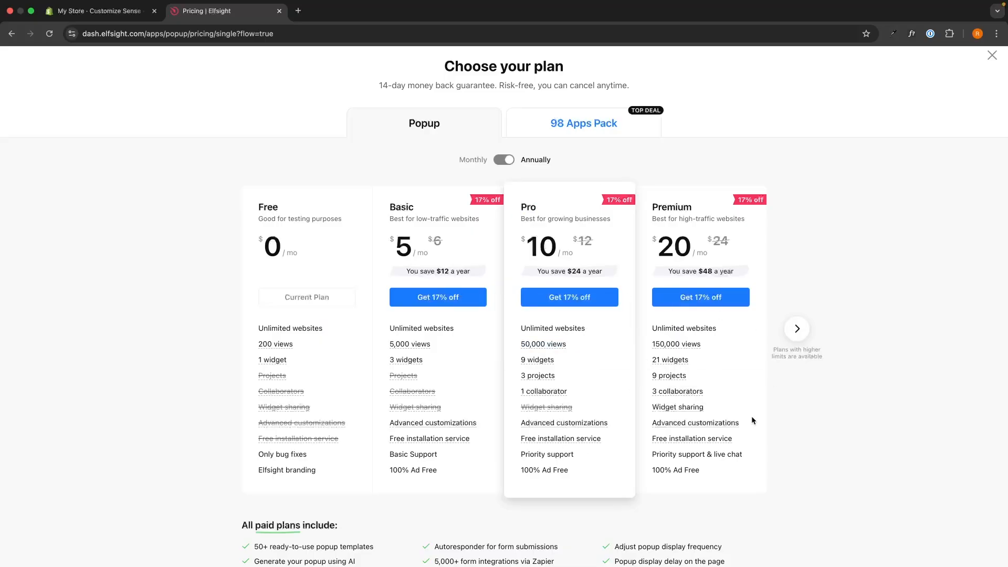
Review the Free plan's price and its Elfsight branding condition.
drag(252, 204, 335, 282)
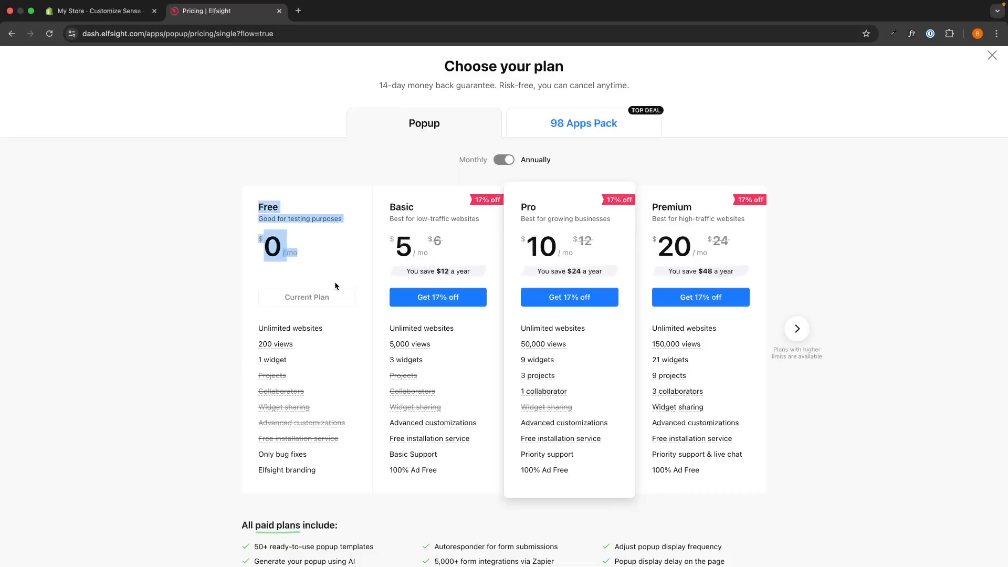
click(329, 238)
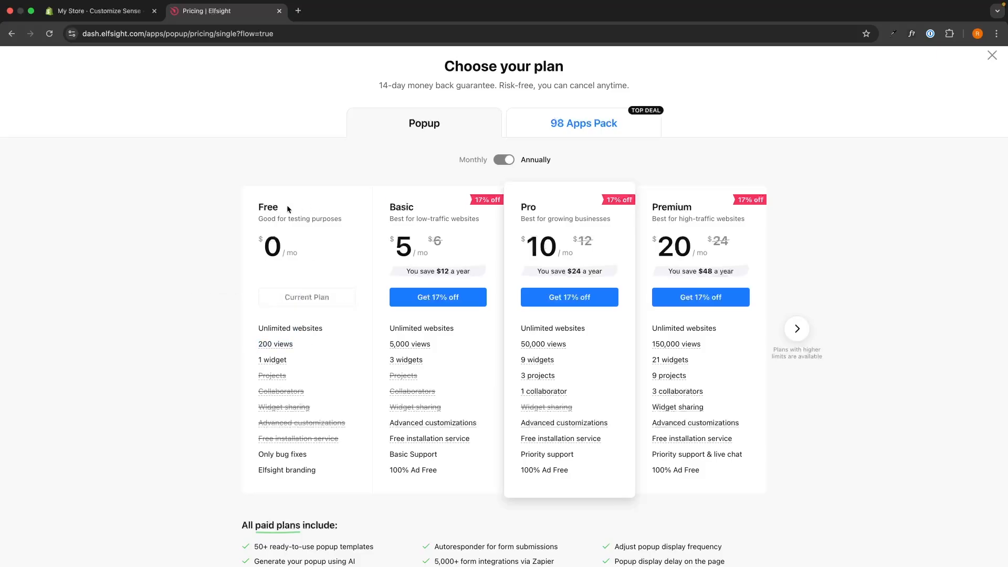
click(304, 206)
drag(259, 469, 313, 467)
click(329, 476)
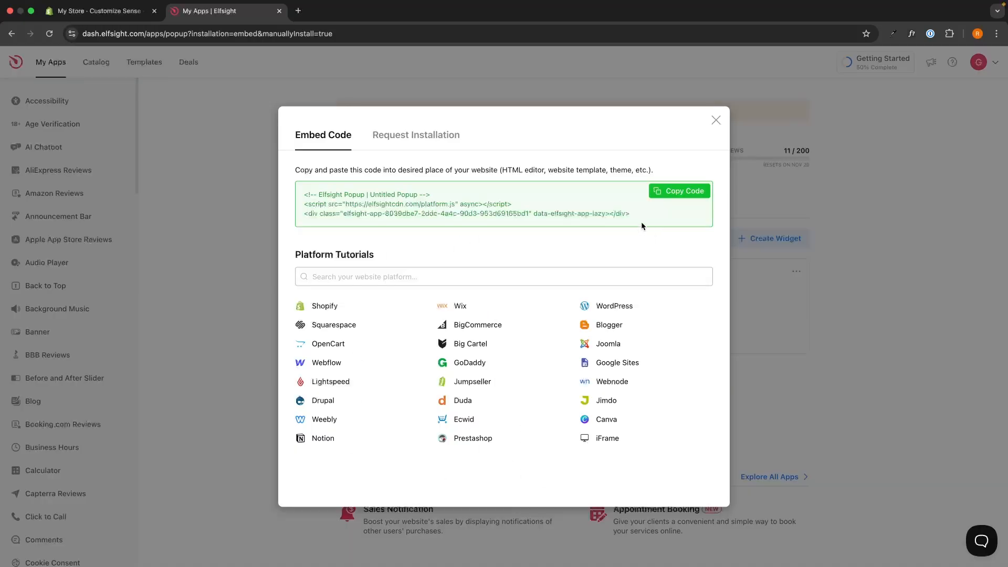
Copy the popup widget's embed code.
mouse_move(637, 215)
mouse_down()
mouse_move(303, 185)
mouse_move(635, 215)
mouse_up()
click(300, 188)
click(635, 215)
click(677, 192)
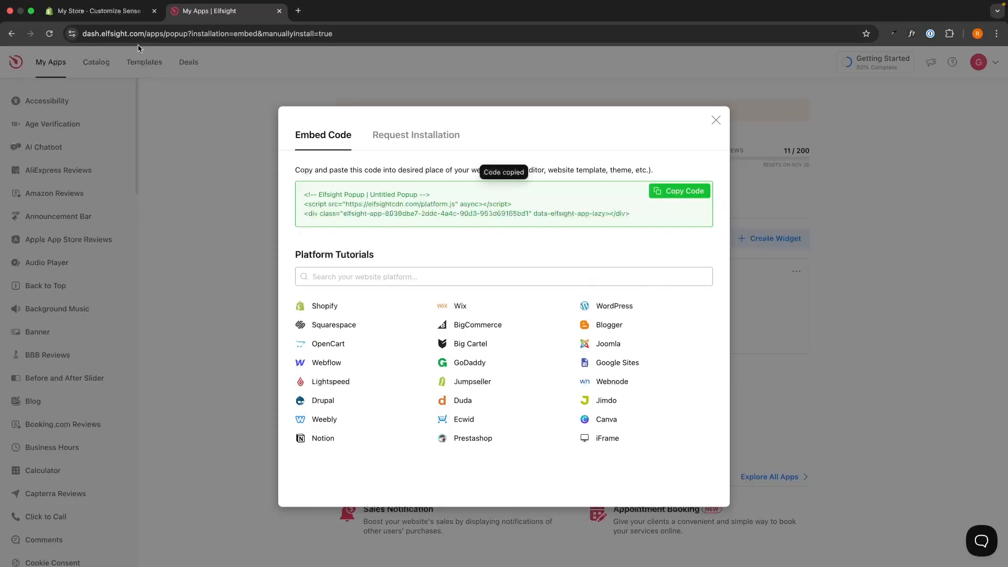
Switch to the Shopify theme editor and add a Custom Liquid section to the home page template below Featured collection.
click(99, 10)
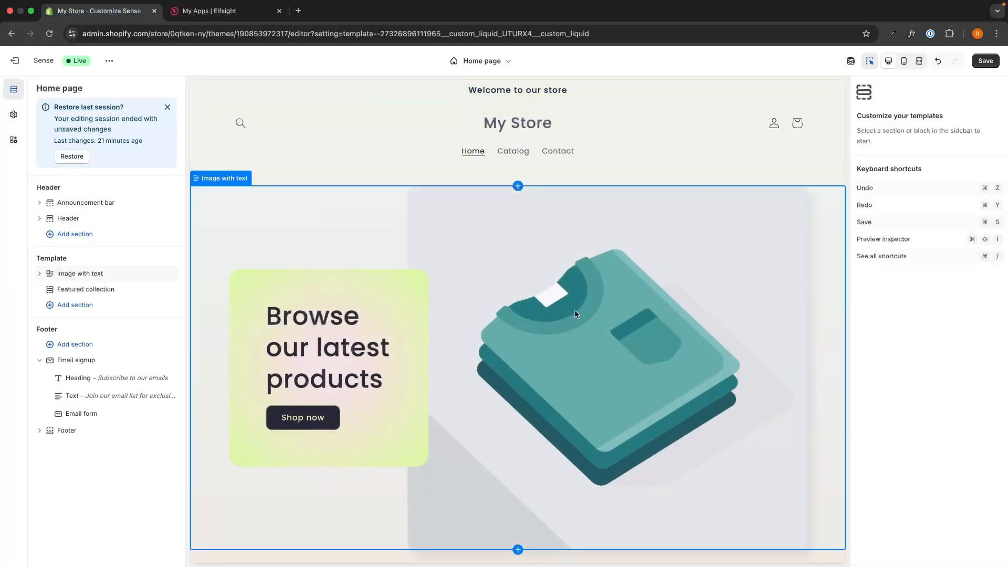
scroll(575, 314, down, 5)
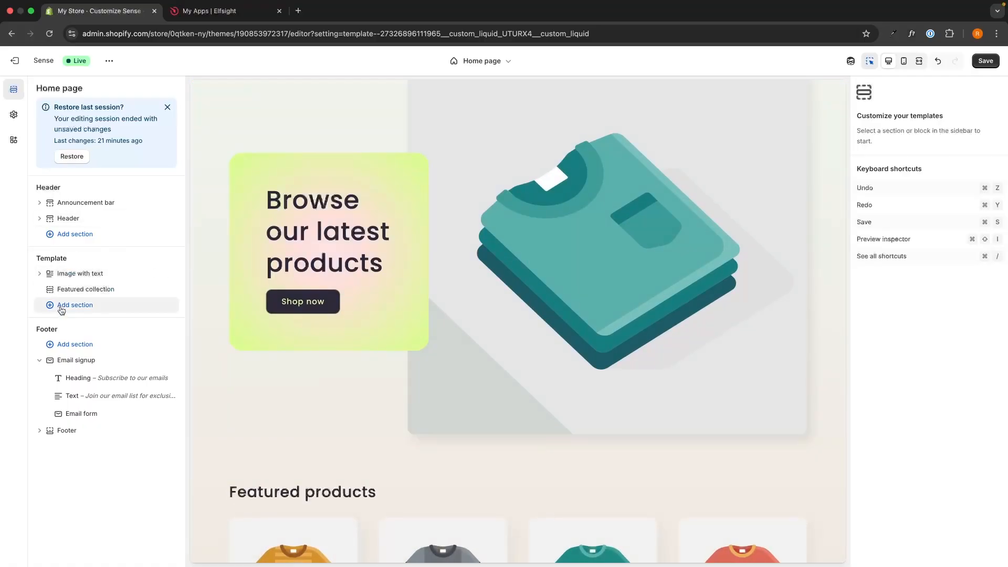
click(93, 308)
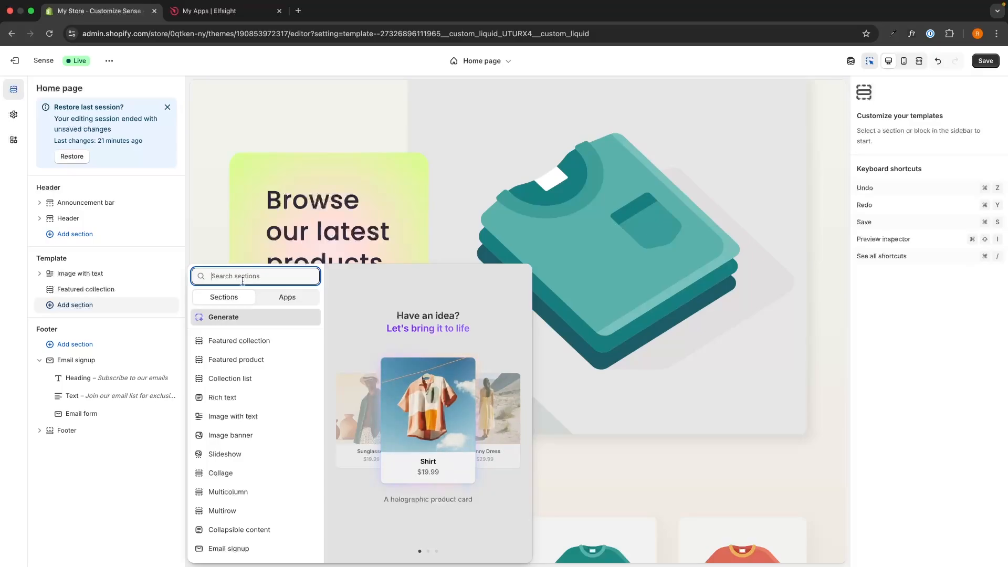
text(custo)
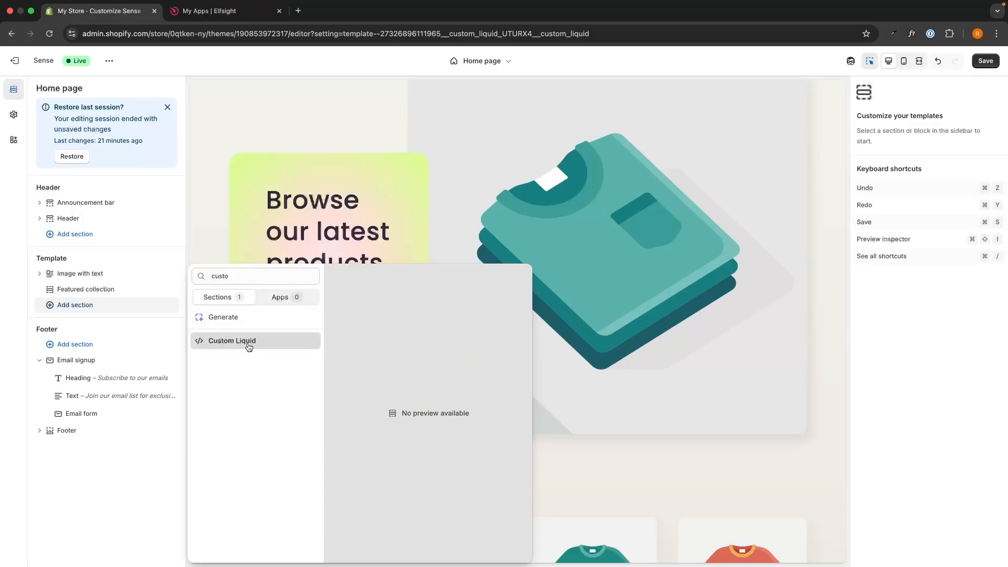
click(247, 343)
Paste the copied Elfsight popup embed code as the Custom Liquid section's Liquid code and save the theme.
click(868, 117)
drag(857, 108, 894, 107)
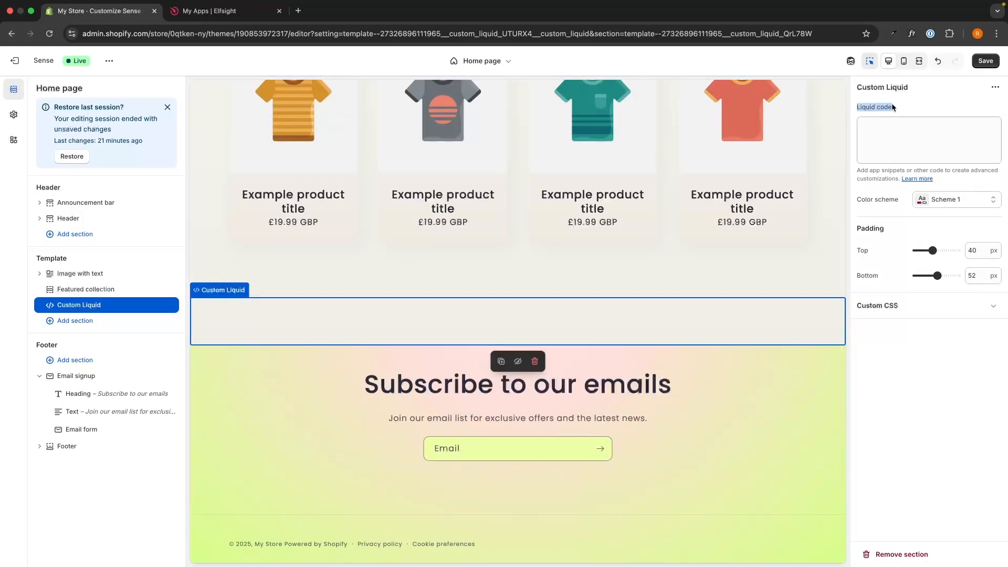
click(894, 129)
key(super+v)
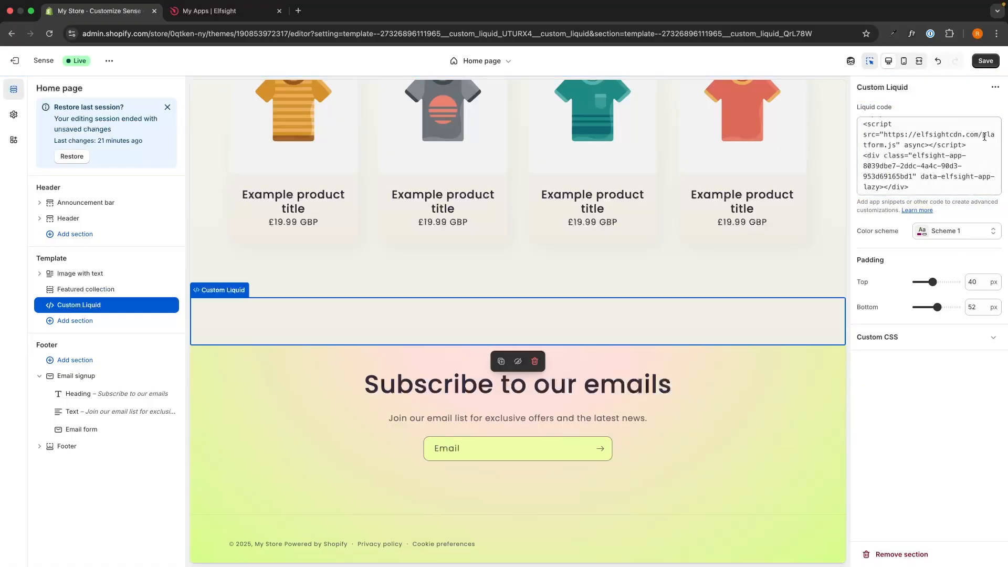
click(986, 62)
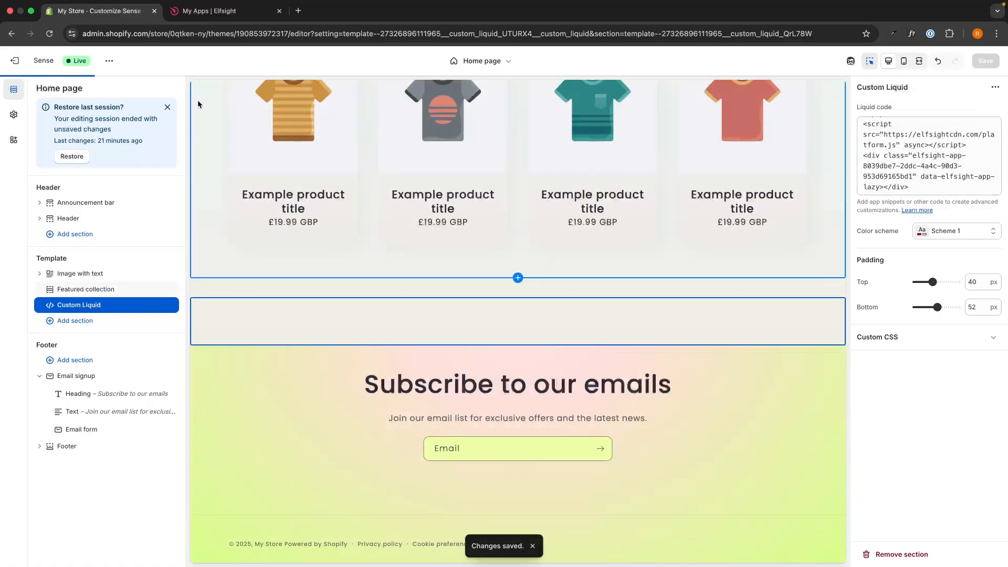
View the live store and look over its home page for the popup widget.
click(110, 61)
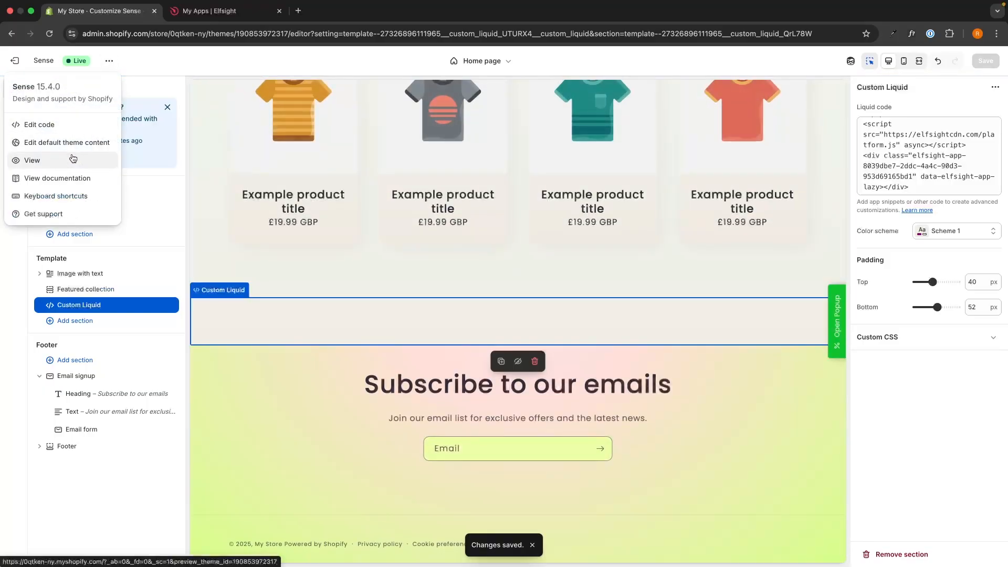
click(33, 160)
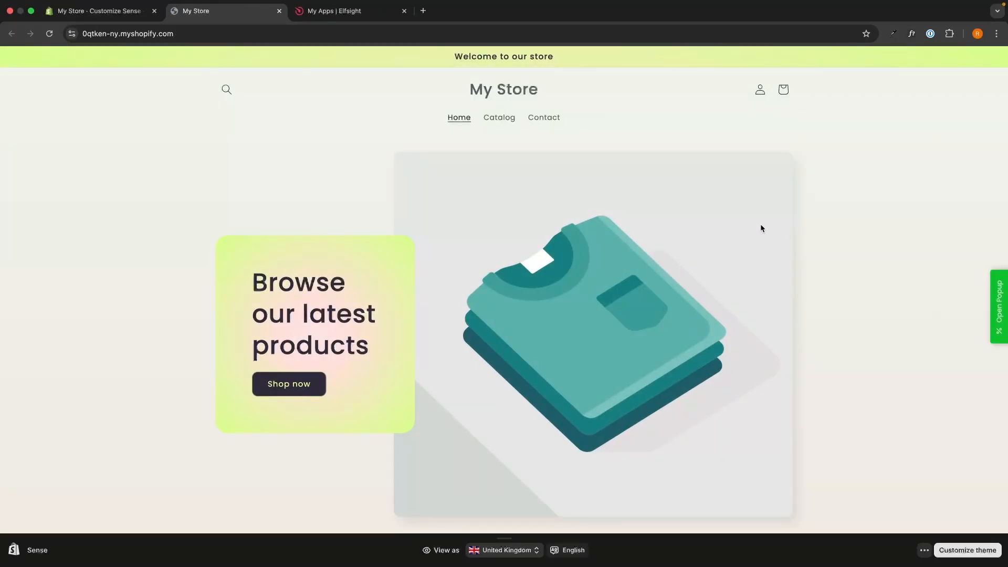
scroll(821, 226, down, 1)
scroll(822, 231, up, 1)
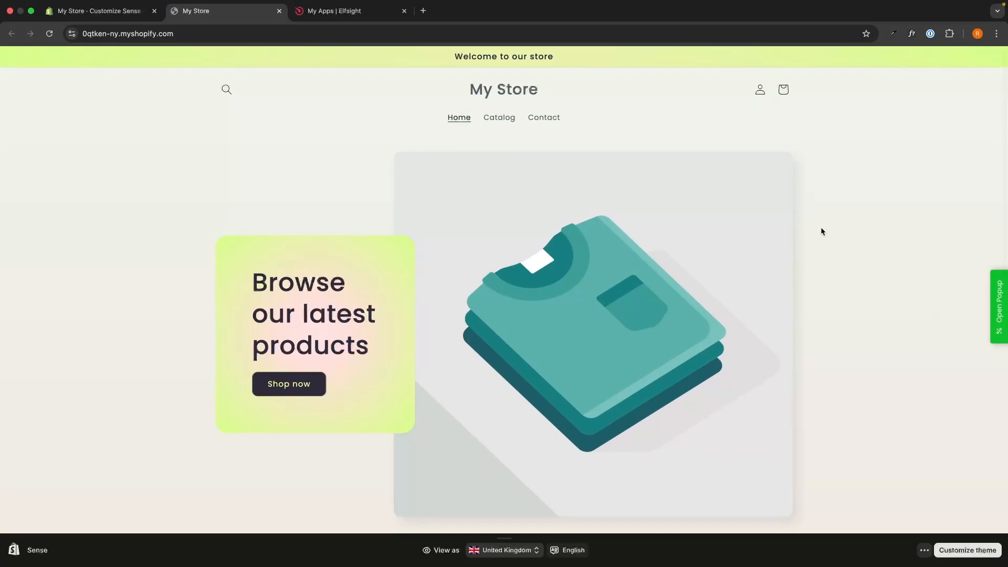